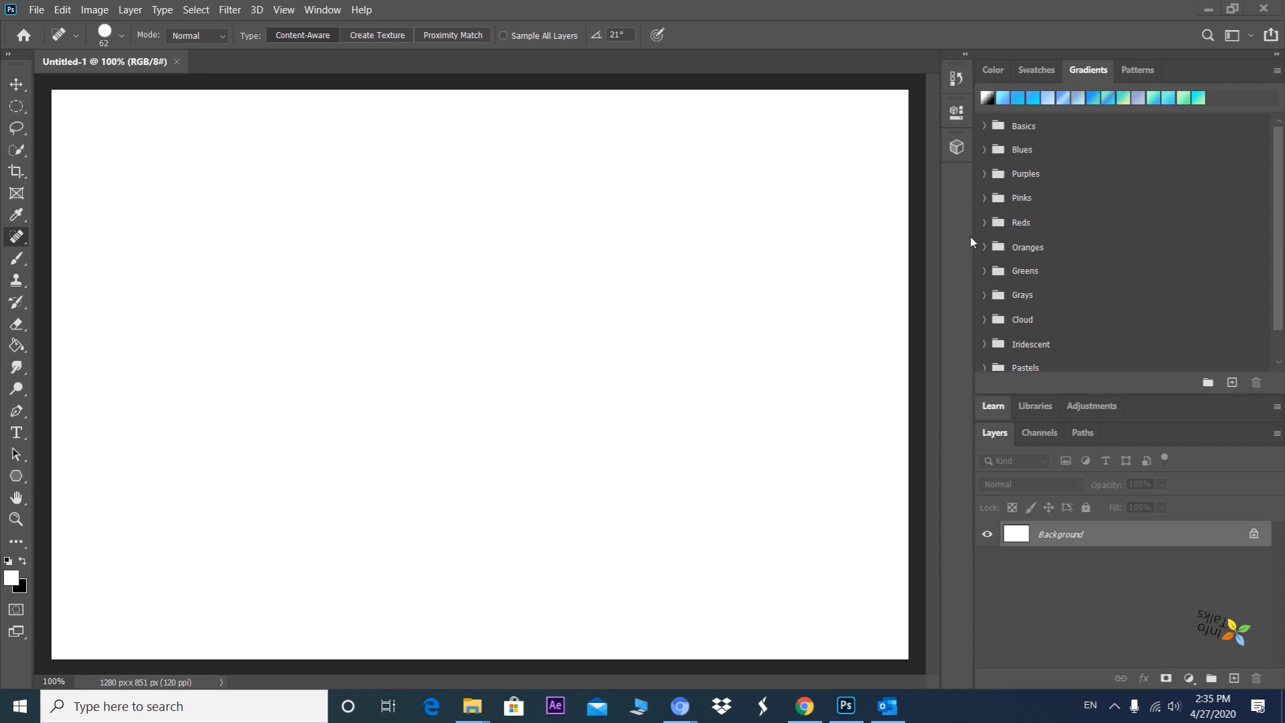
- Open the image 4847-residual_scar-1296x728-slide6.jpg from the Desktop folder
left_click(36, 9)
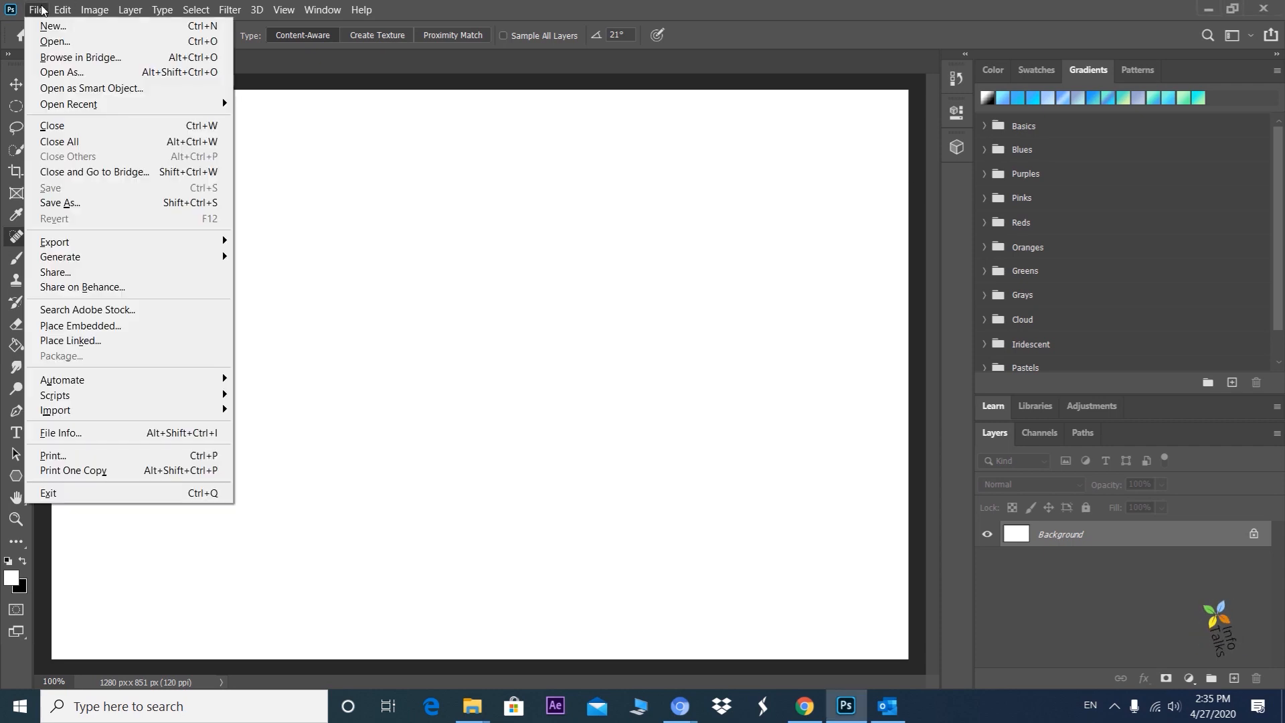
left_click(52, 44)
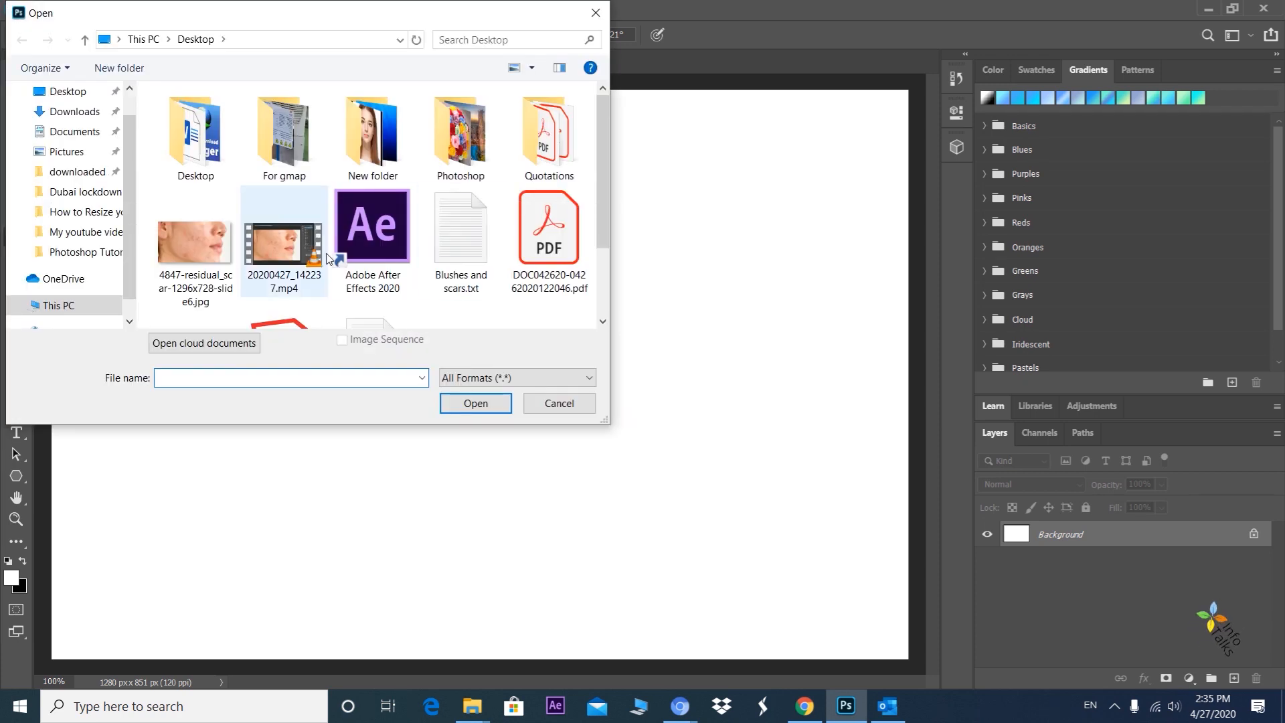
left_click(191, 237)
left_click(493, 404)
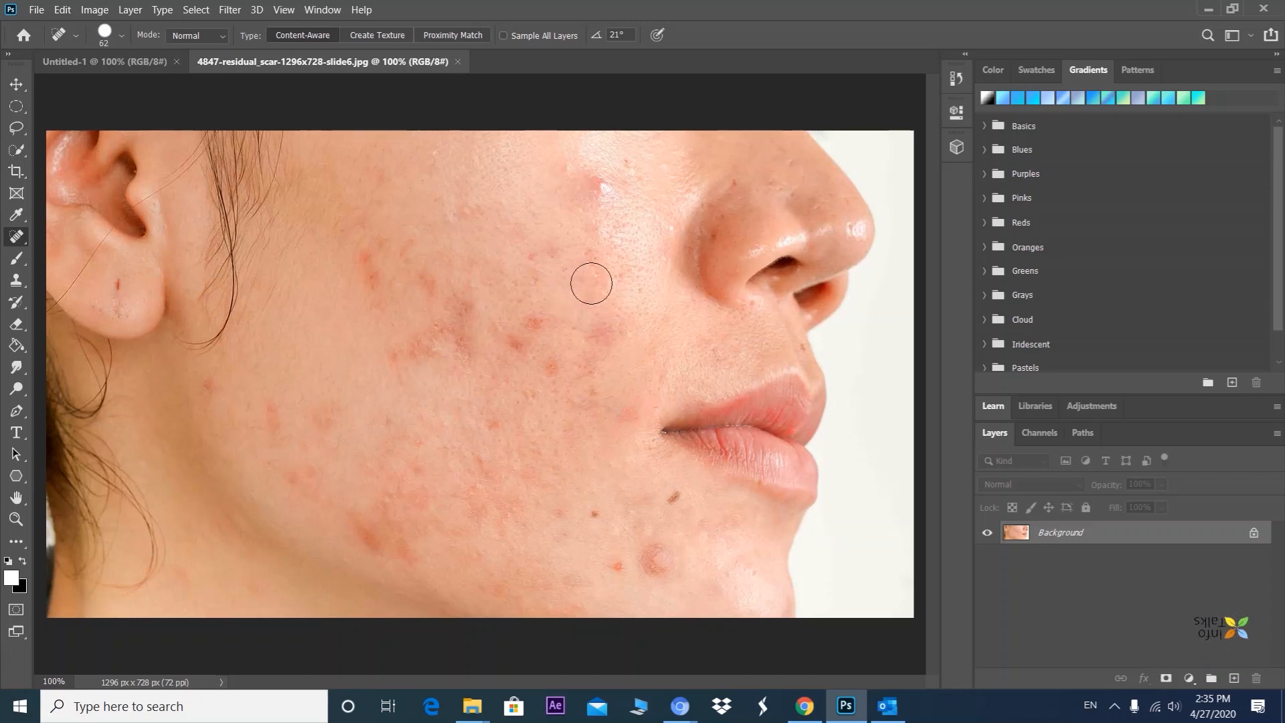
- Select the subject automatically and extend the selection over the jaw and neck with the Quick Selection tool
left_click(201, 10)
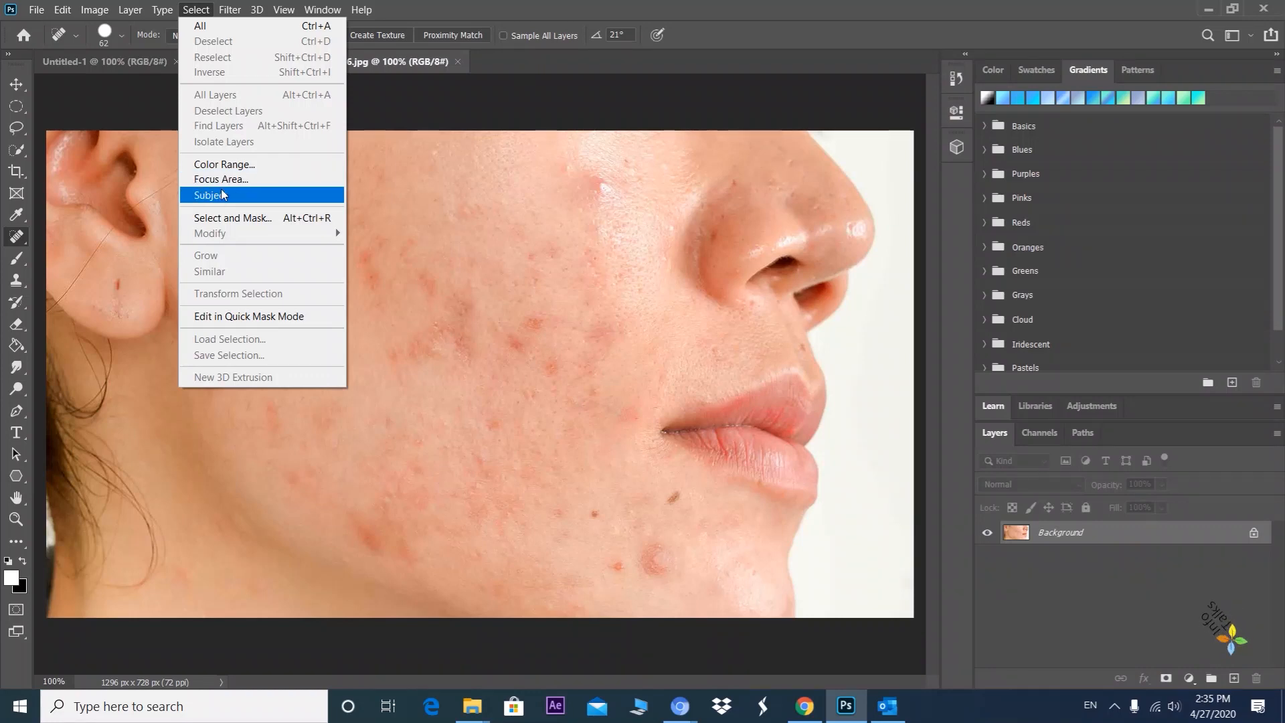
left_click(244, 195)
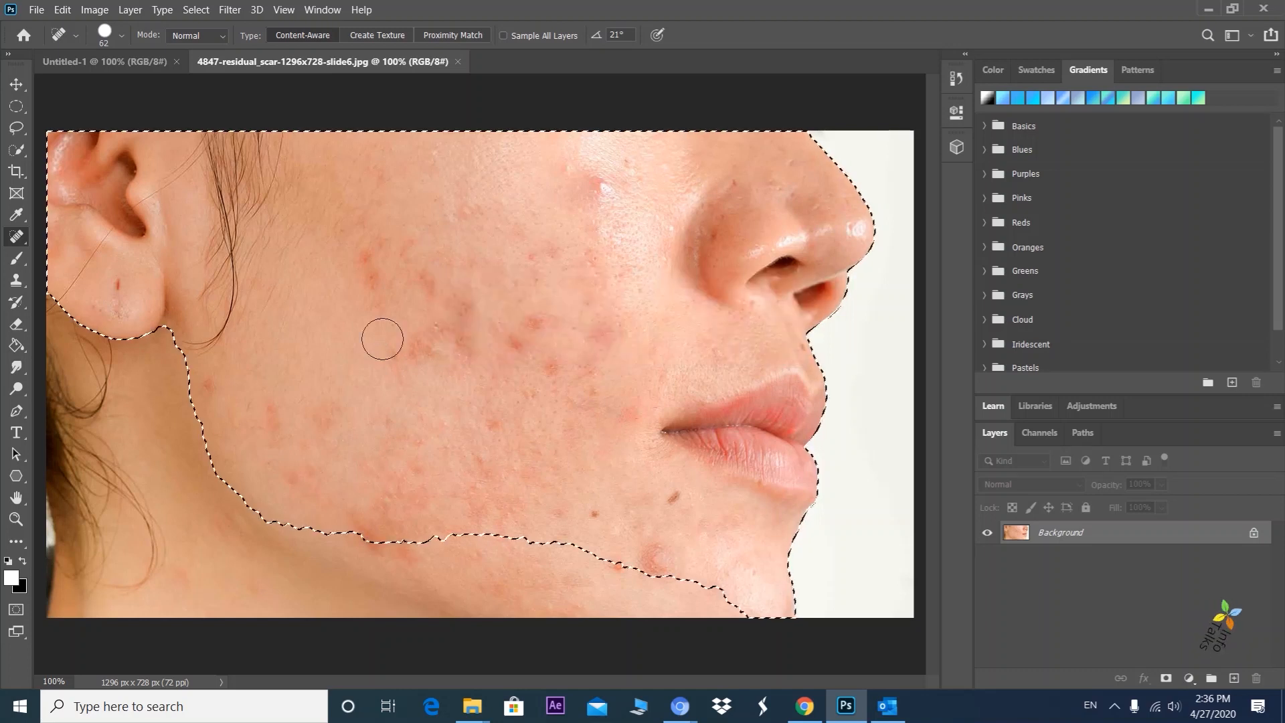
right_click(16, 151)
left_click(60, 166)
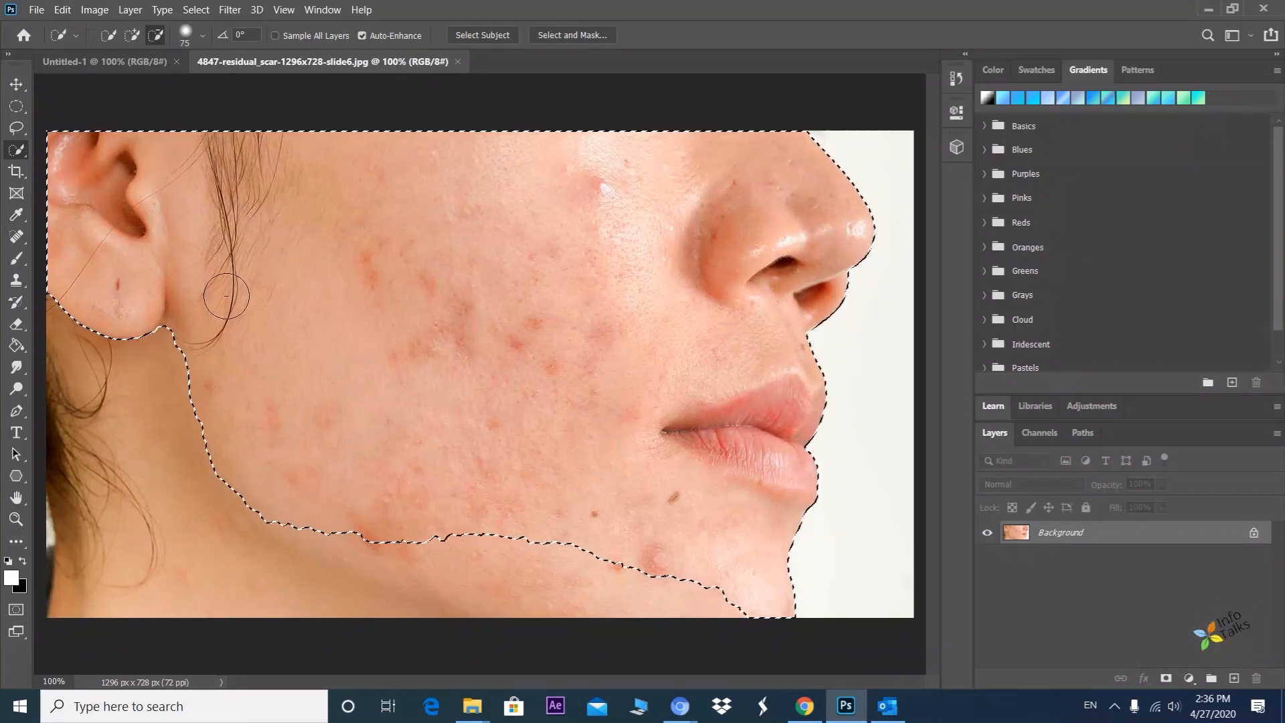
left_click(131, 39)
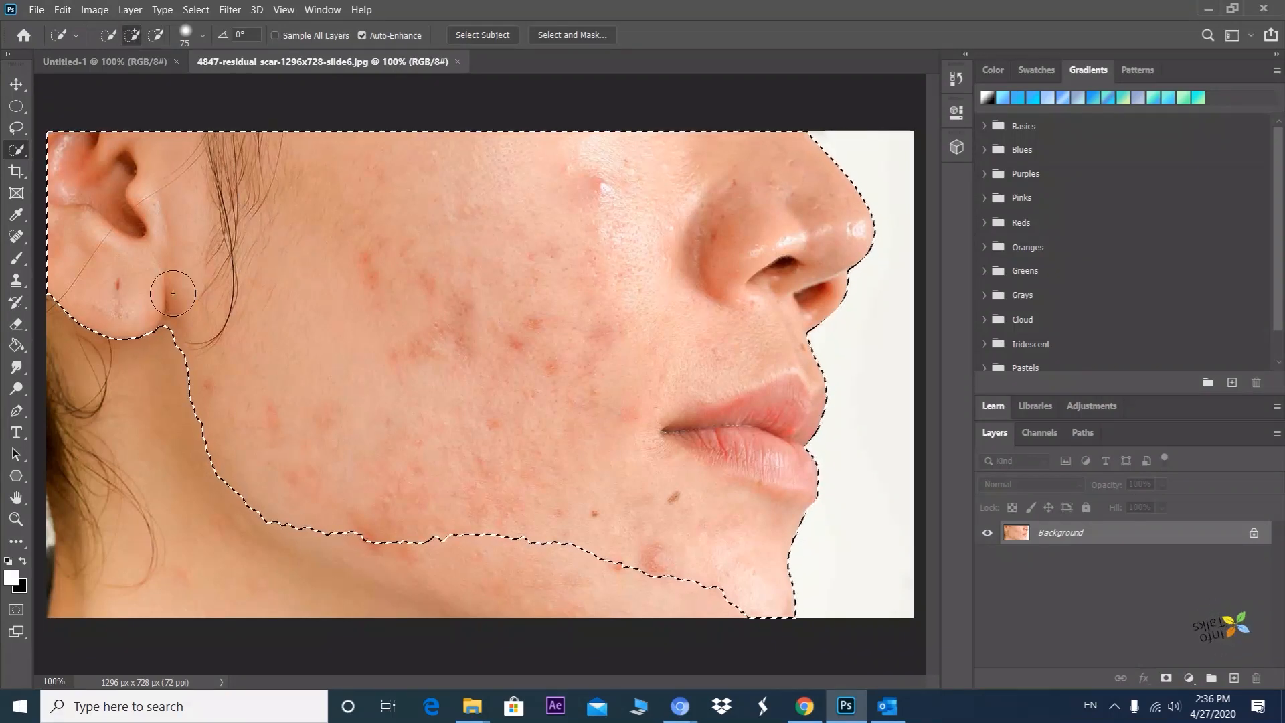
mouse_move(166, 331)
left_mouse_down()
mouse_move(140, 411)
mouse_move(197, 529)
mouse_move(294, 522)
mouse_move(472, 569)
mouse_move(741, 594)
left_mouse_up()
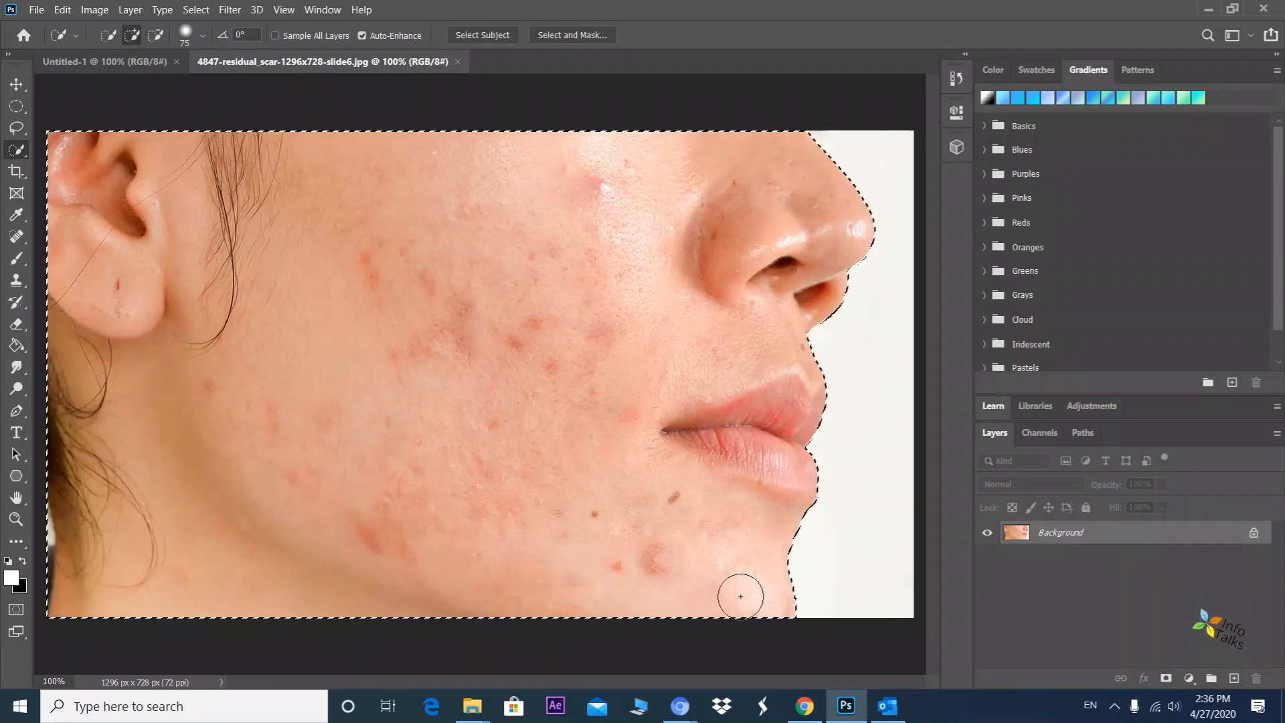
- Subtract the hair behind the ear and neck from the selection, and add back the skin along the neck edge
left_click(158, 41)
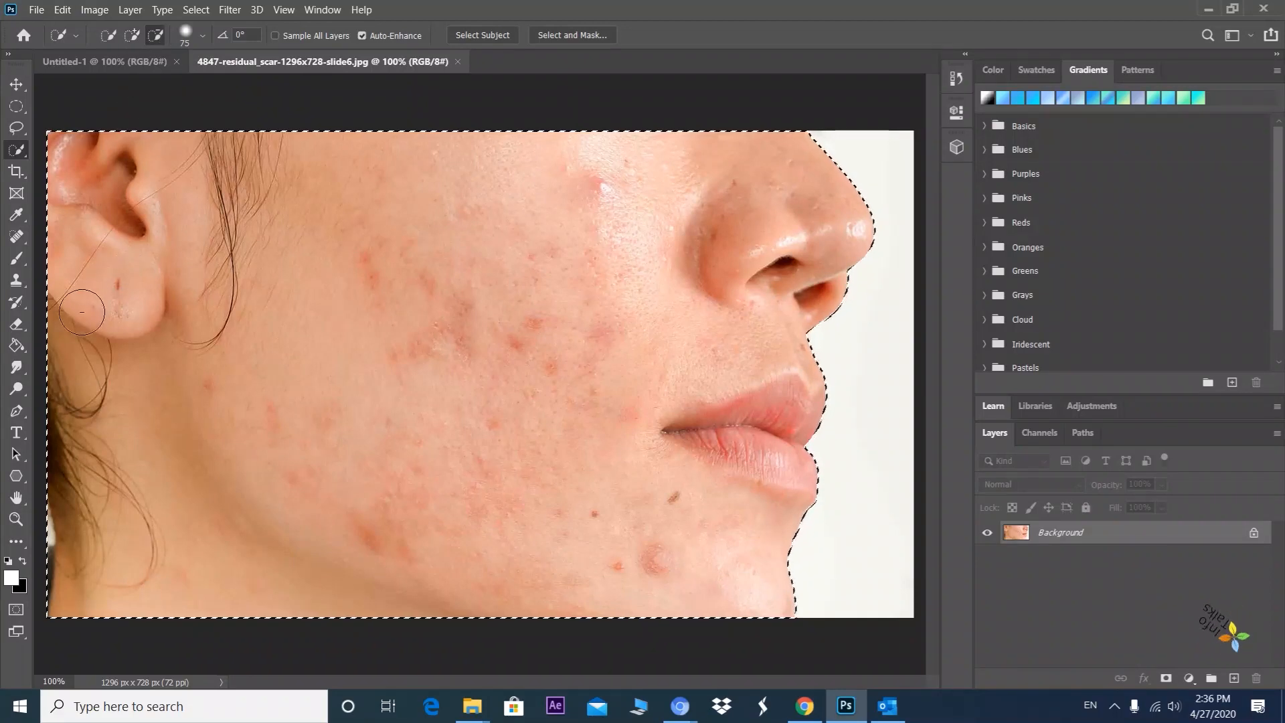
left_click(53, 330)
left_click_drag(51, 425, 49, 593)
left_click(115, 499)
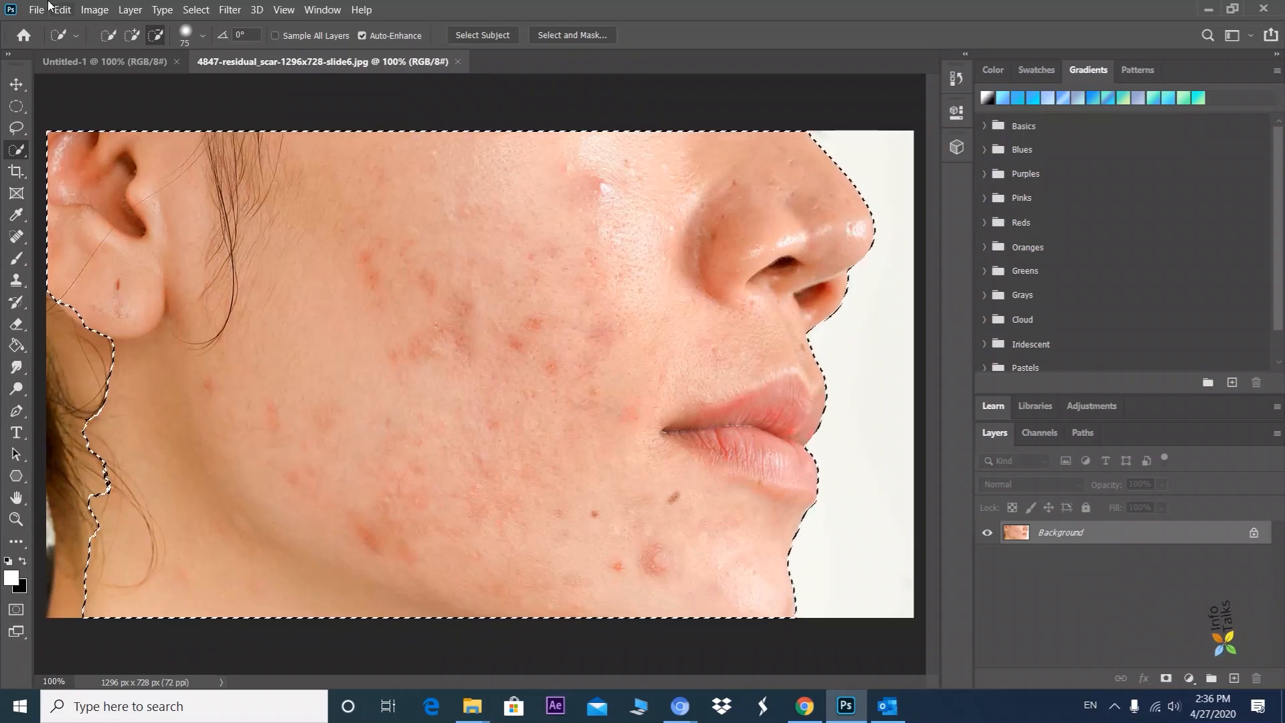
left_click(132, 35)
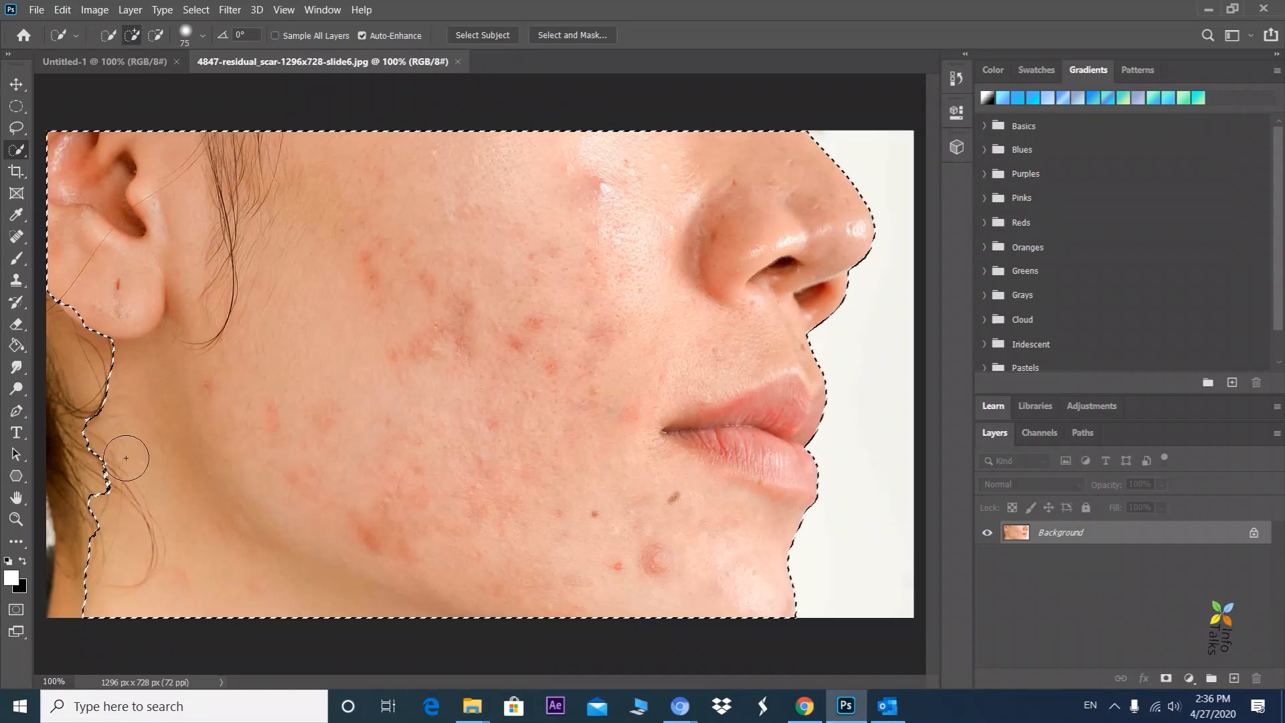
left_click_drag(126, 474, 120, 496)
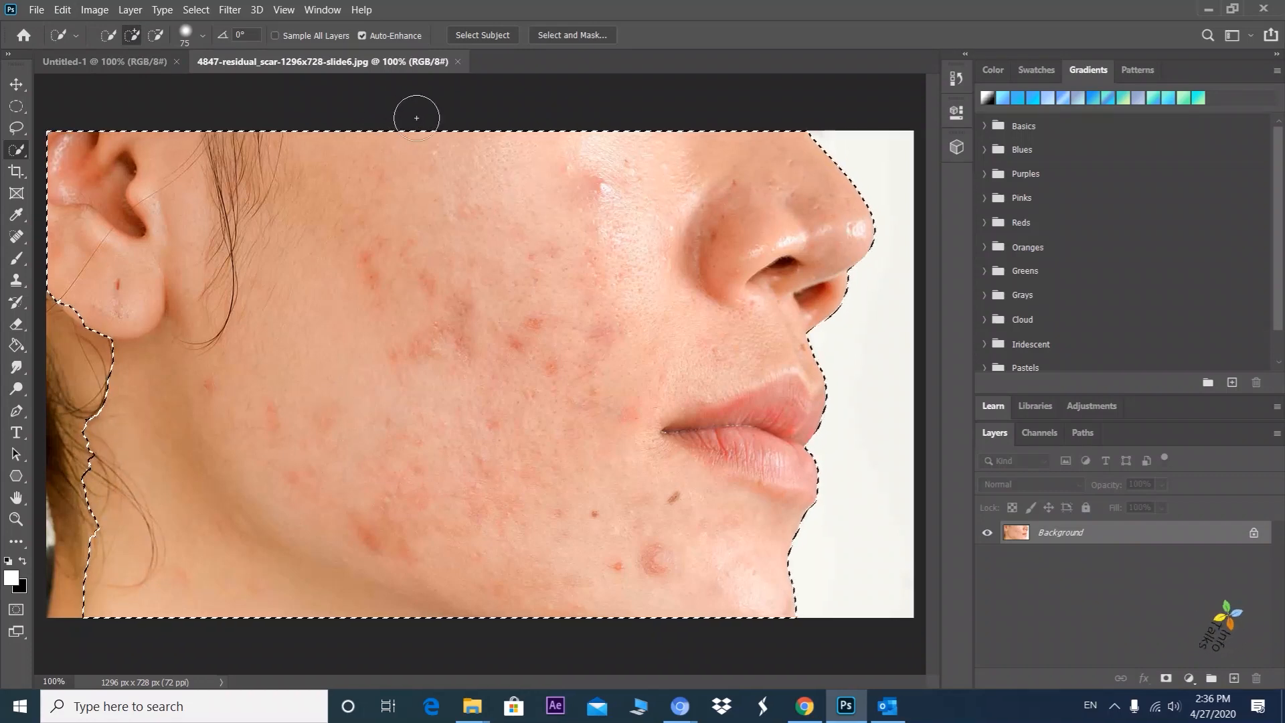
- Refine the selection in Select and Mask with Smart Radius at 3 px and output it to a New Layer with Layer Mask
left_click(207, 9)
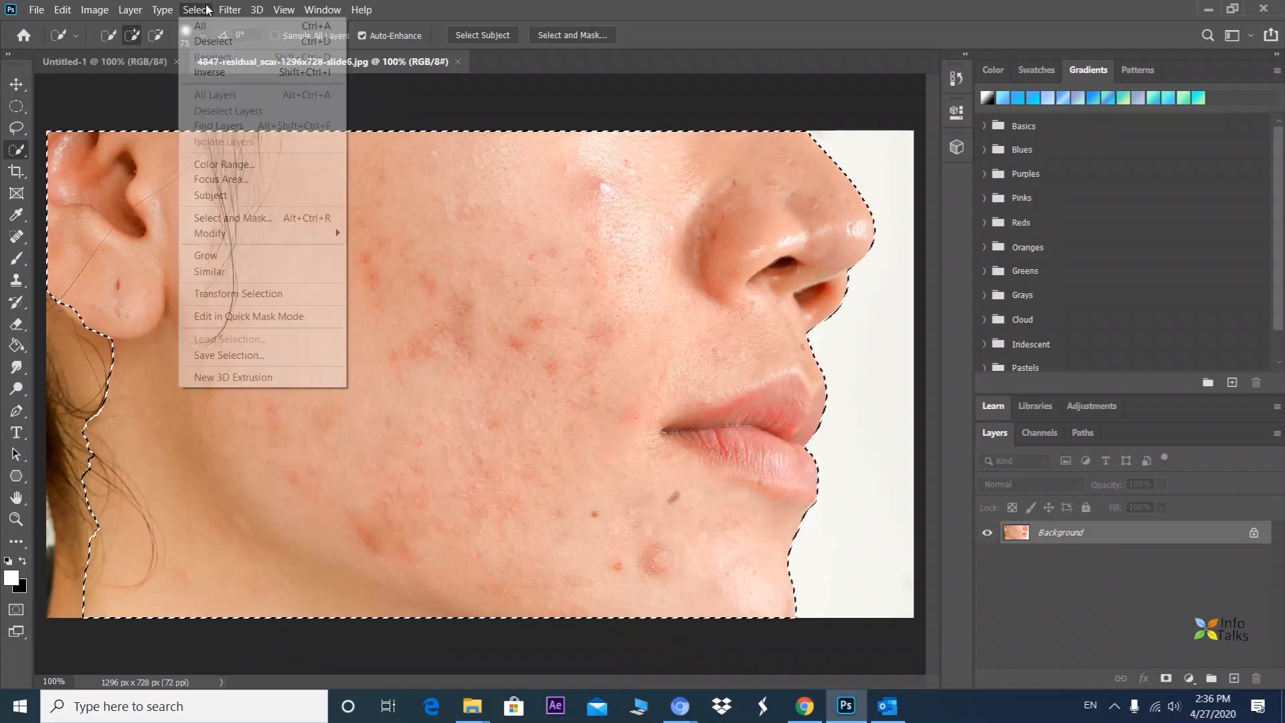
left_click(244, 215)
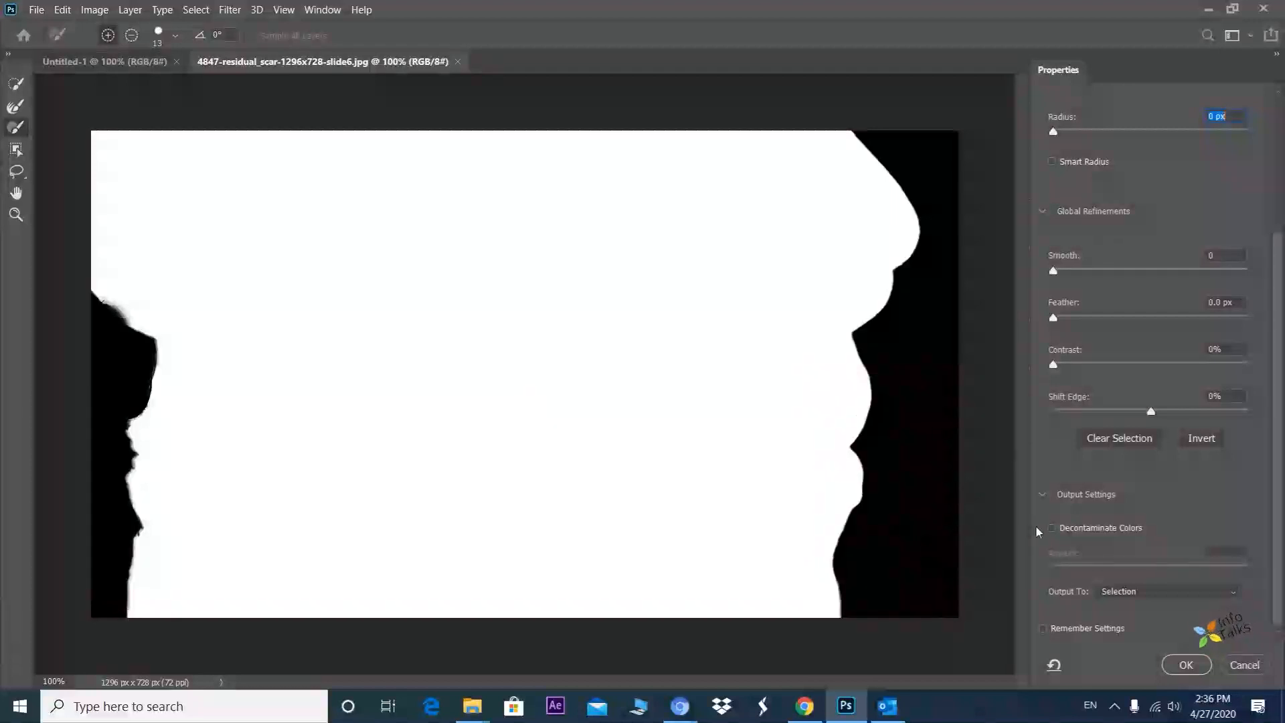
left_click(1052, 161)
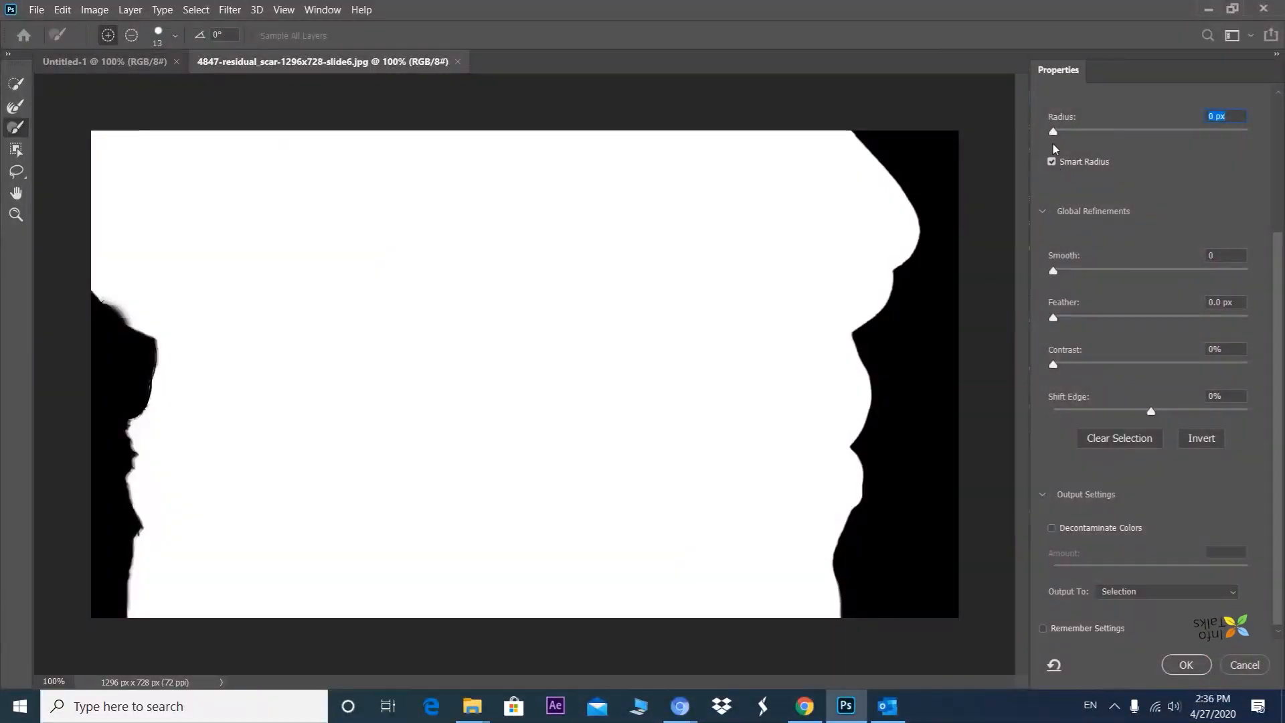
mouse_move(1063, 136)
left_mouse_down()
mouse_move(1118, 132)
mouse_move(1078, 132)
left_mouse_up()
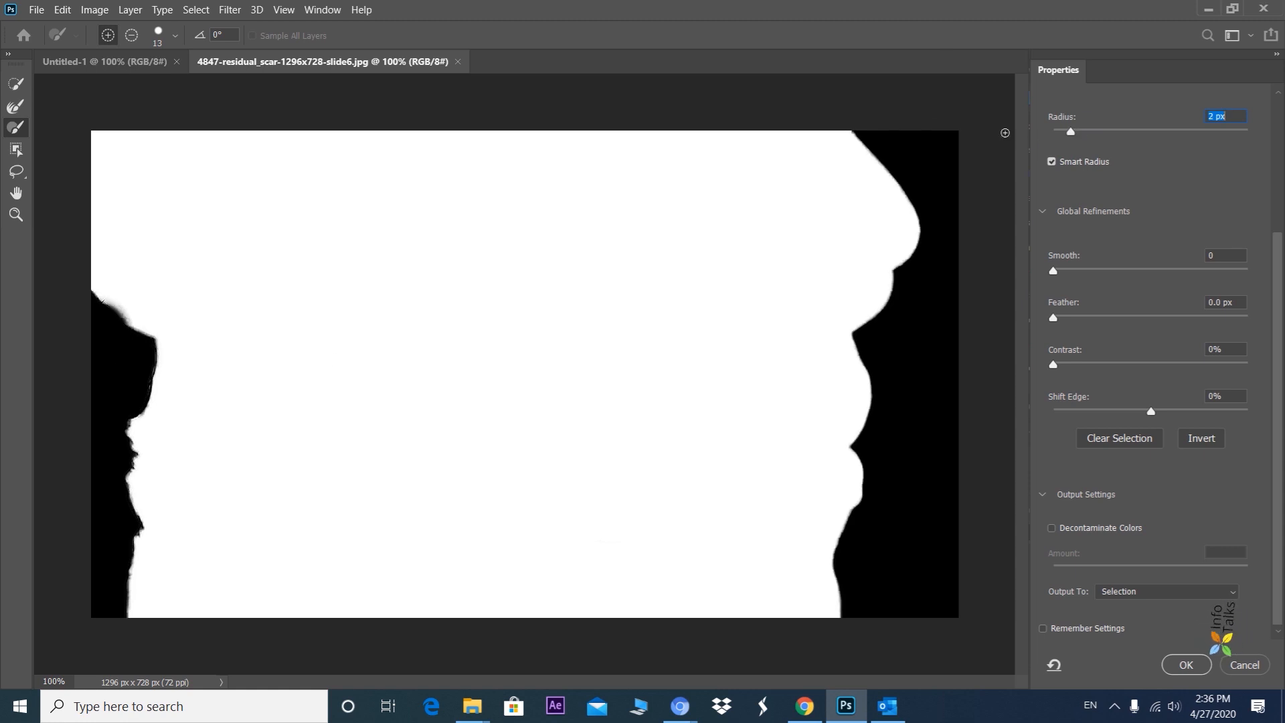
left_click_drag(1069, 135, 1084, 132)
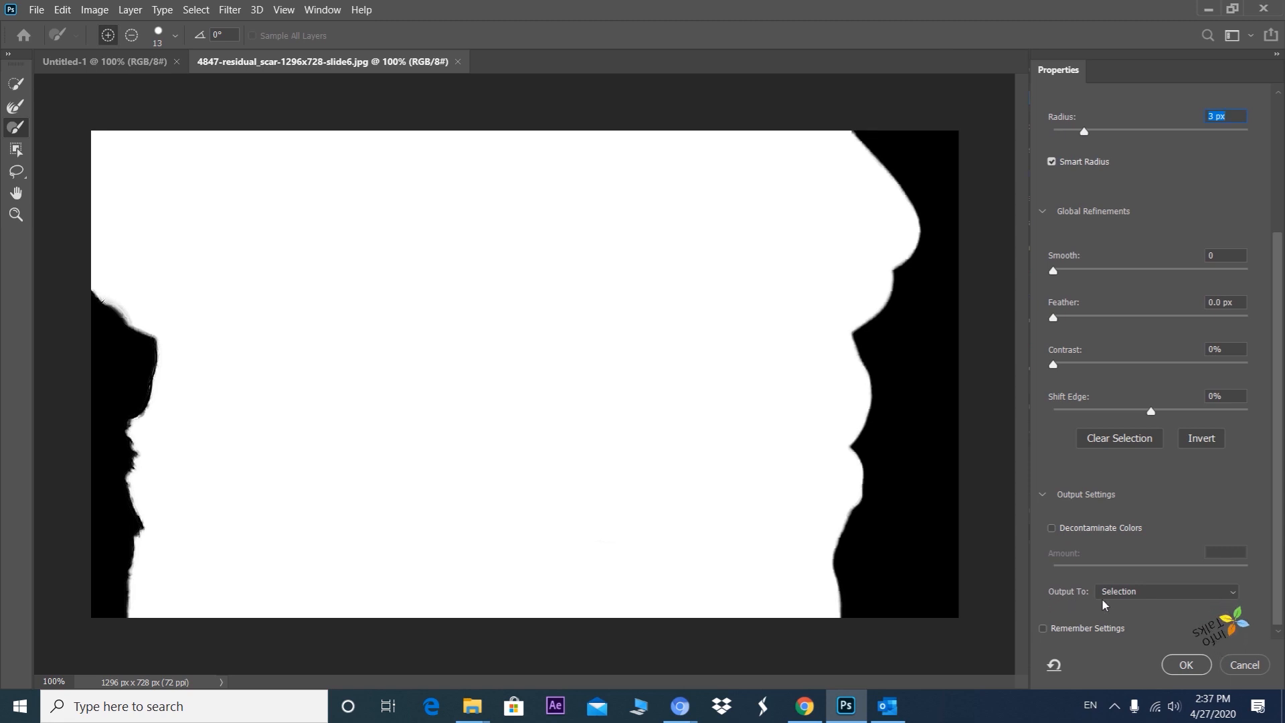
left_click(1131, 592)
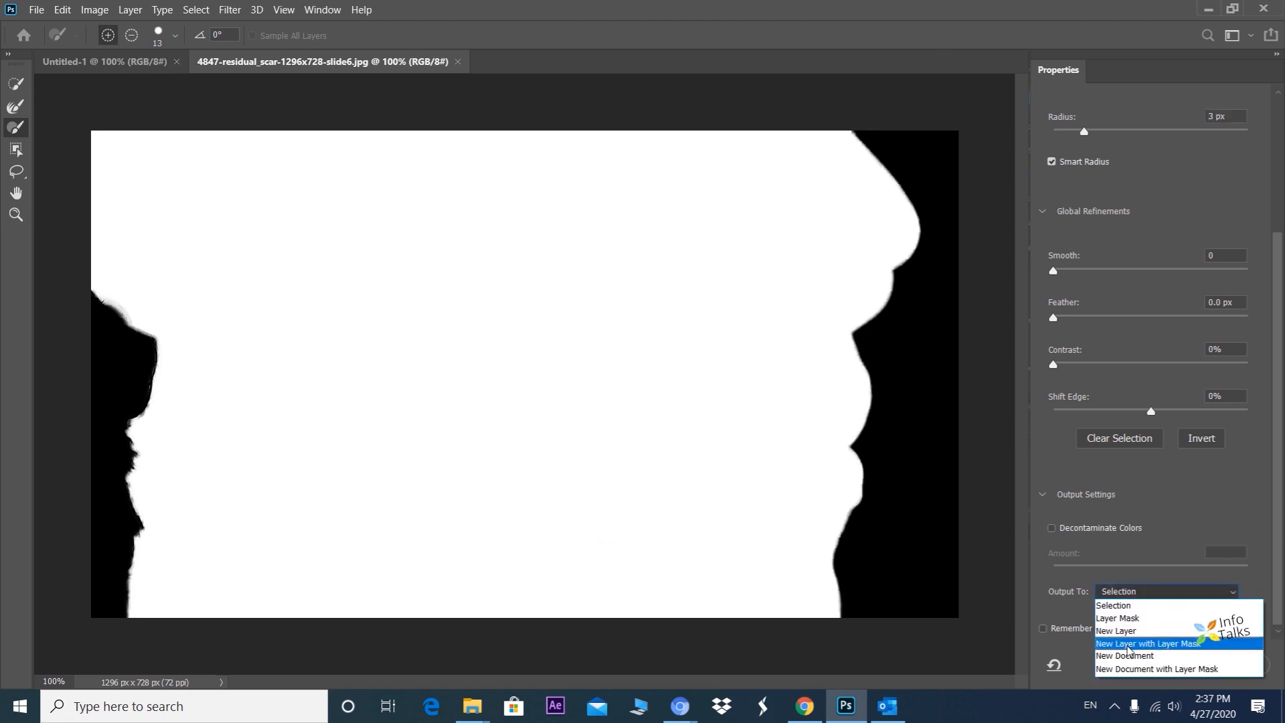
left_click(1130, 644)
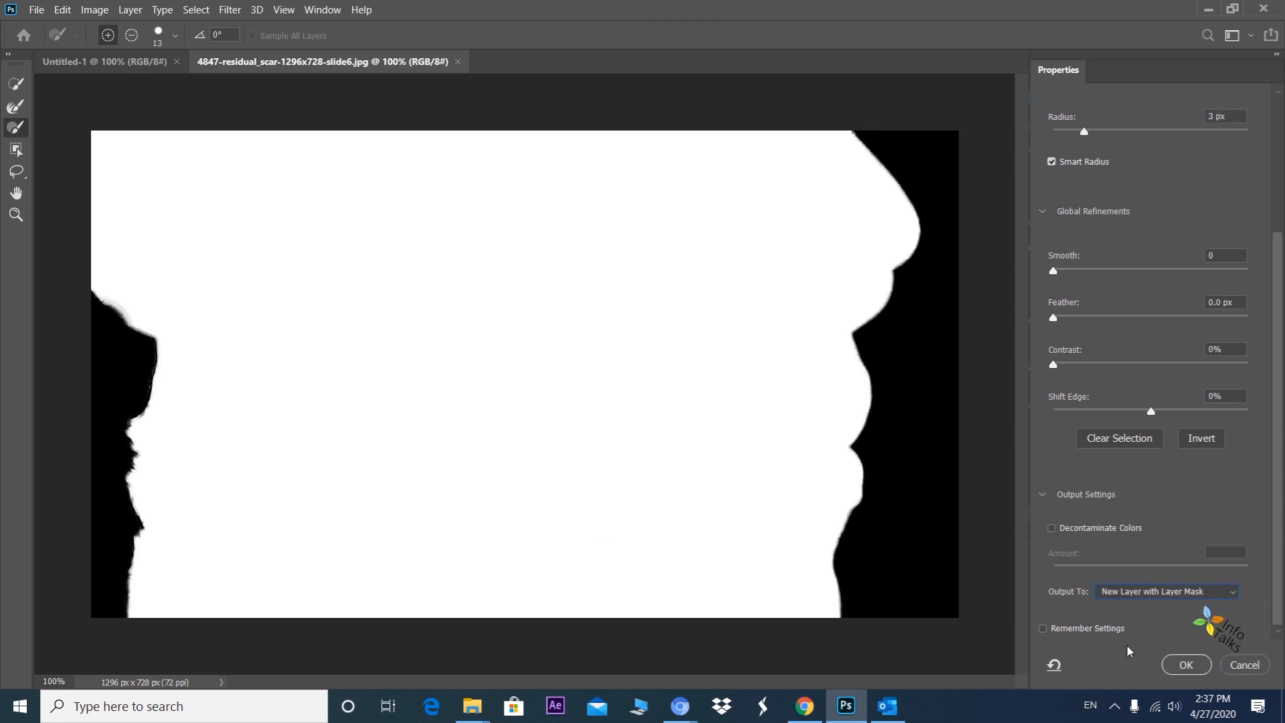
left_click(1187, 666)
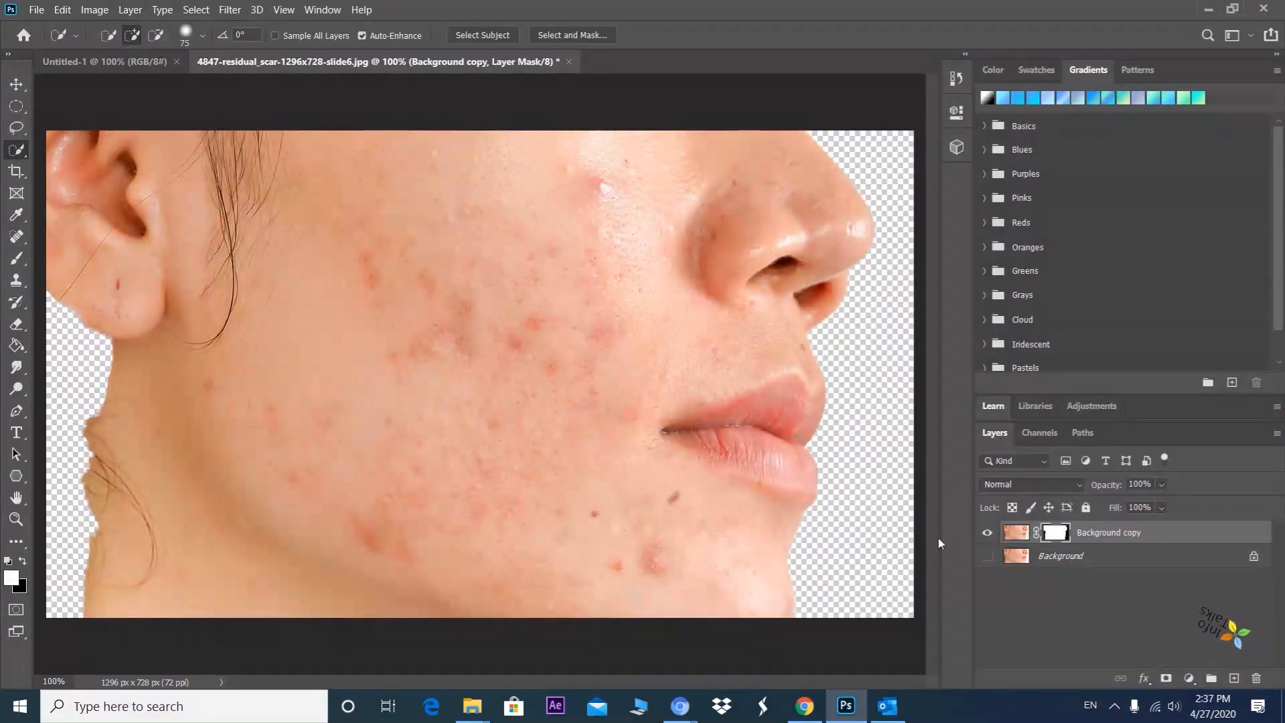
- Apply a Surface Blur with radius 48 pixels and threshold 22 levels to the image of the masked Background copy layer
left_click(1016, 533)
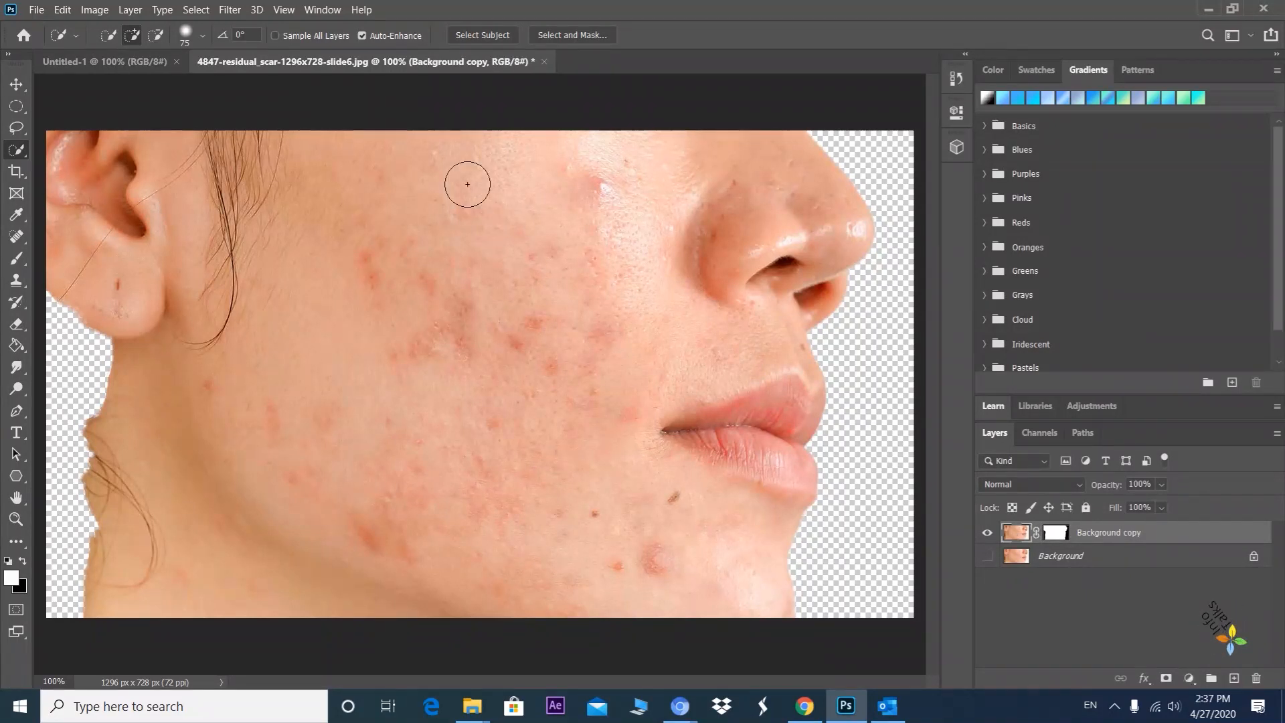
left_click(229, 10)
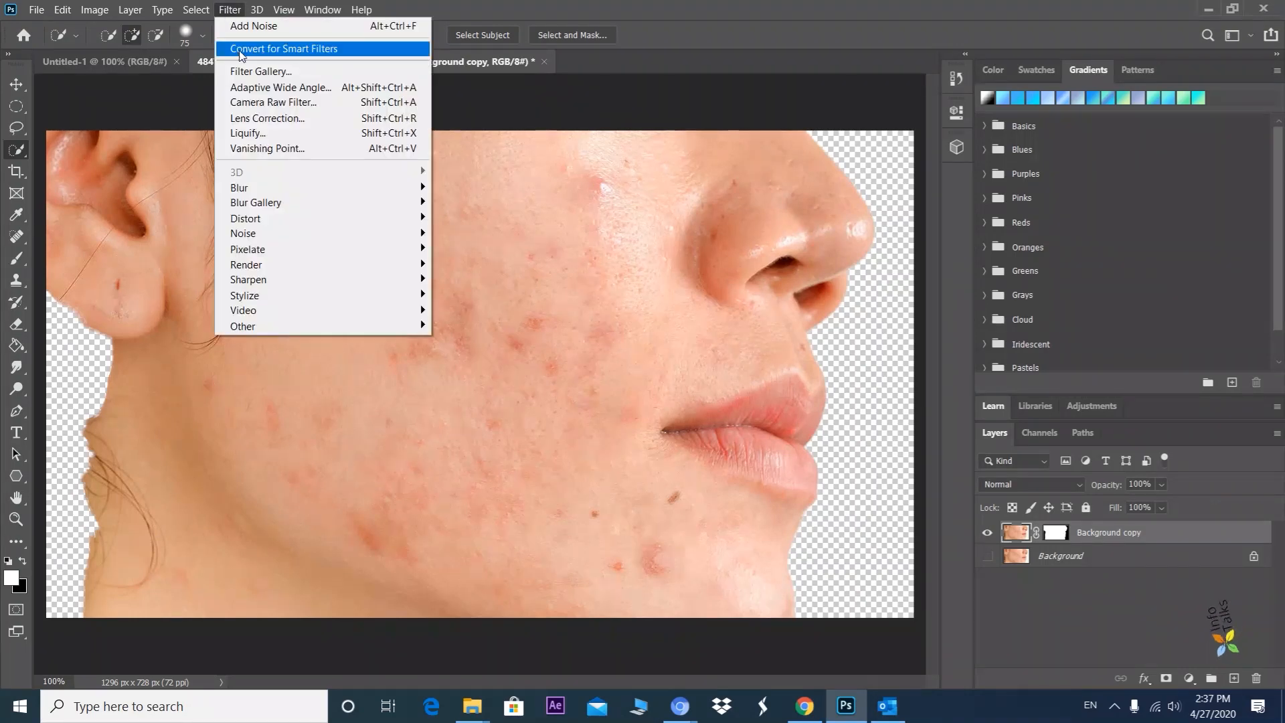
mouse_move(258, 191)
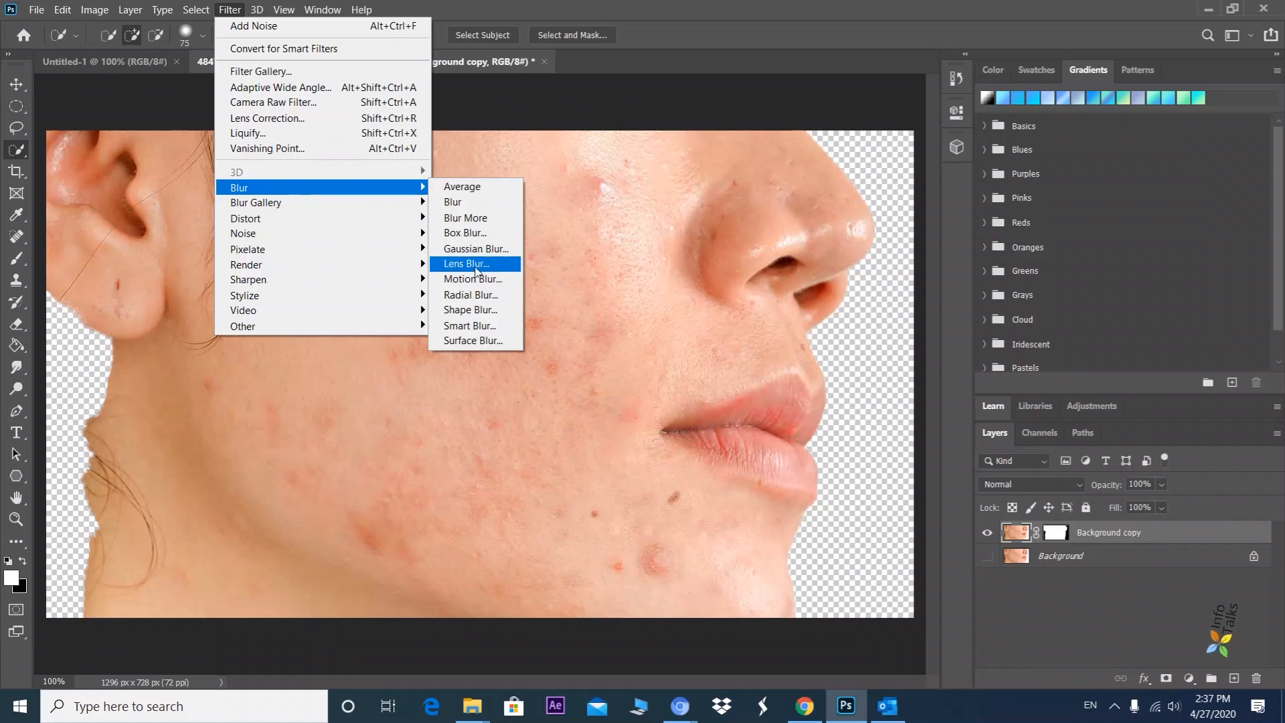
left_click(473, 342)
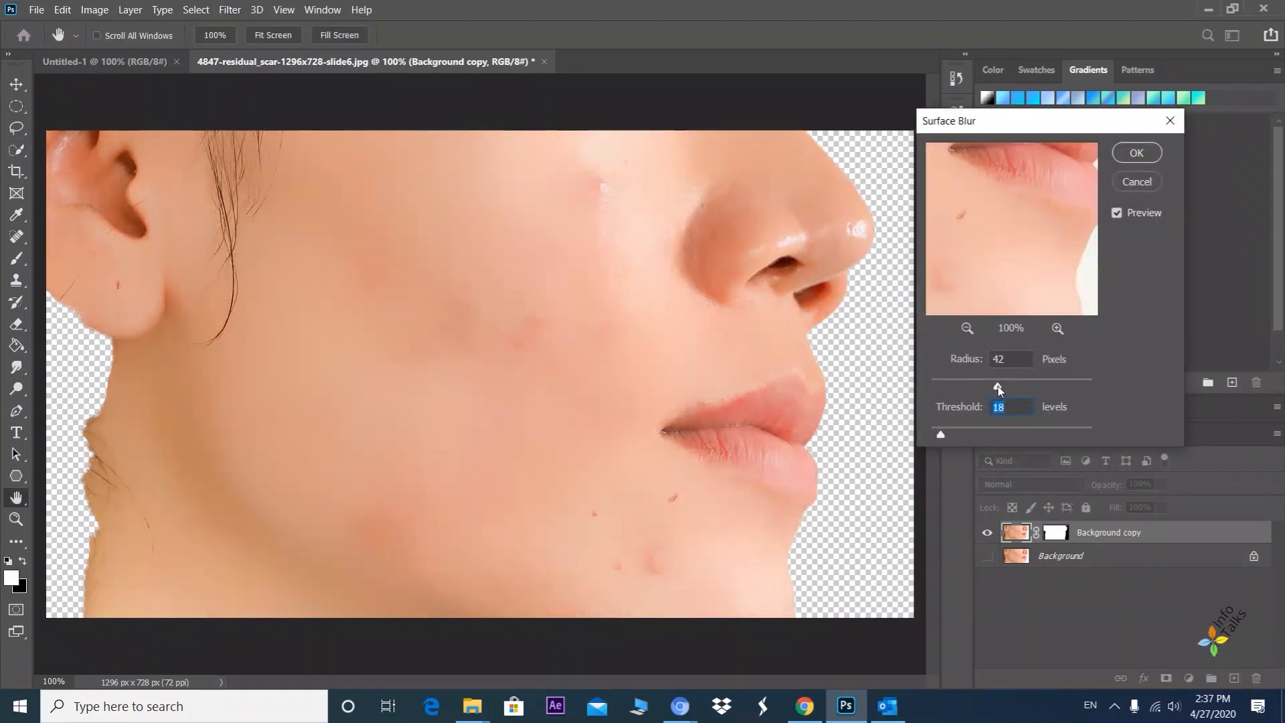
left_click_drag(988, 385, 981, 384)
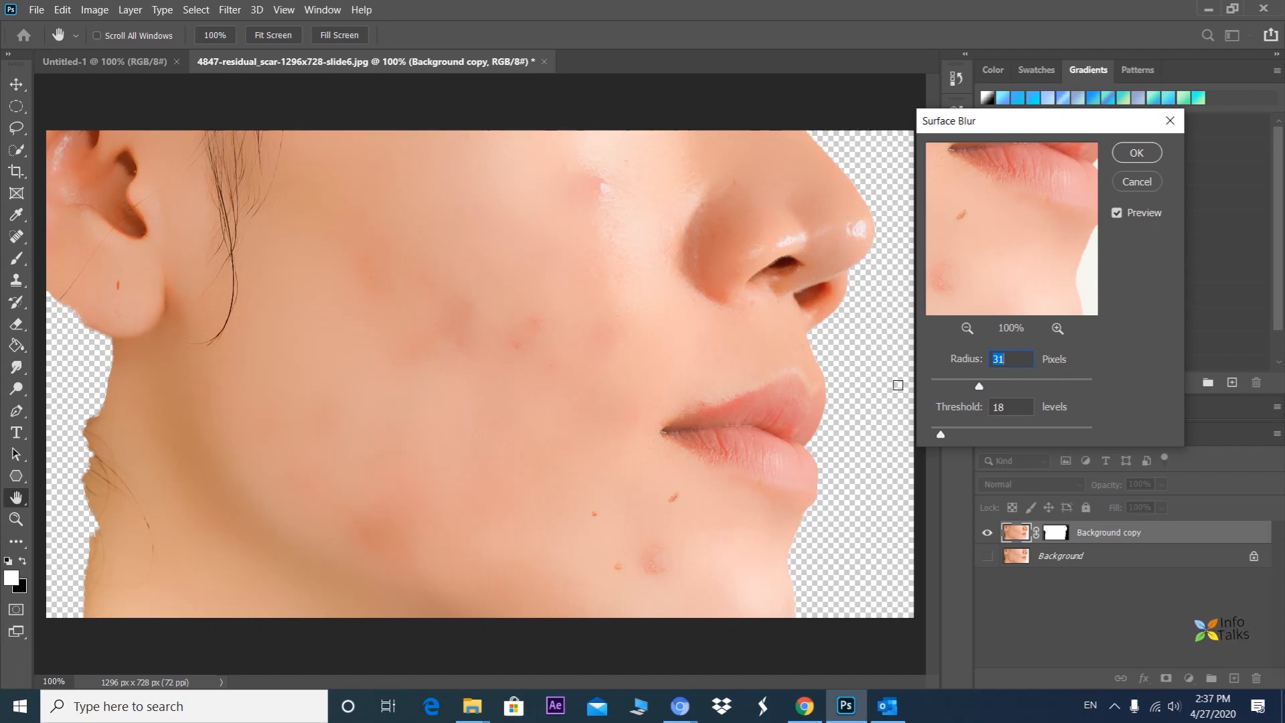
left_click_drag(981, 386, 1011, 390)
left_click_drag(942, 433, 944, 433)
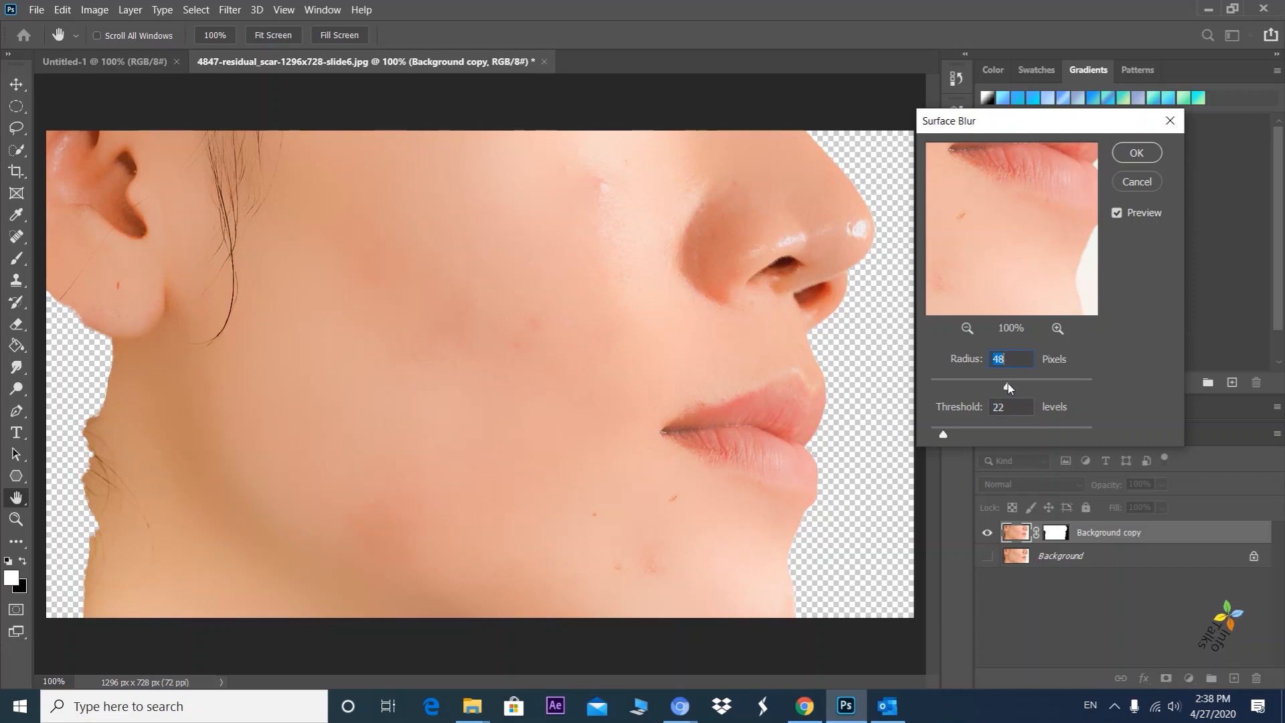
left_click(1137, 152)
key("w")
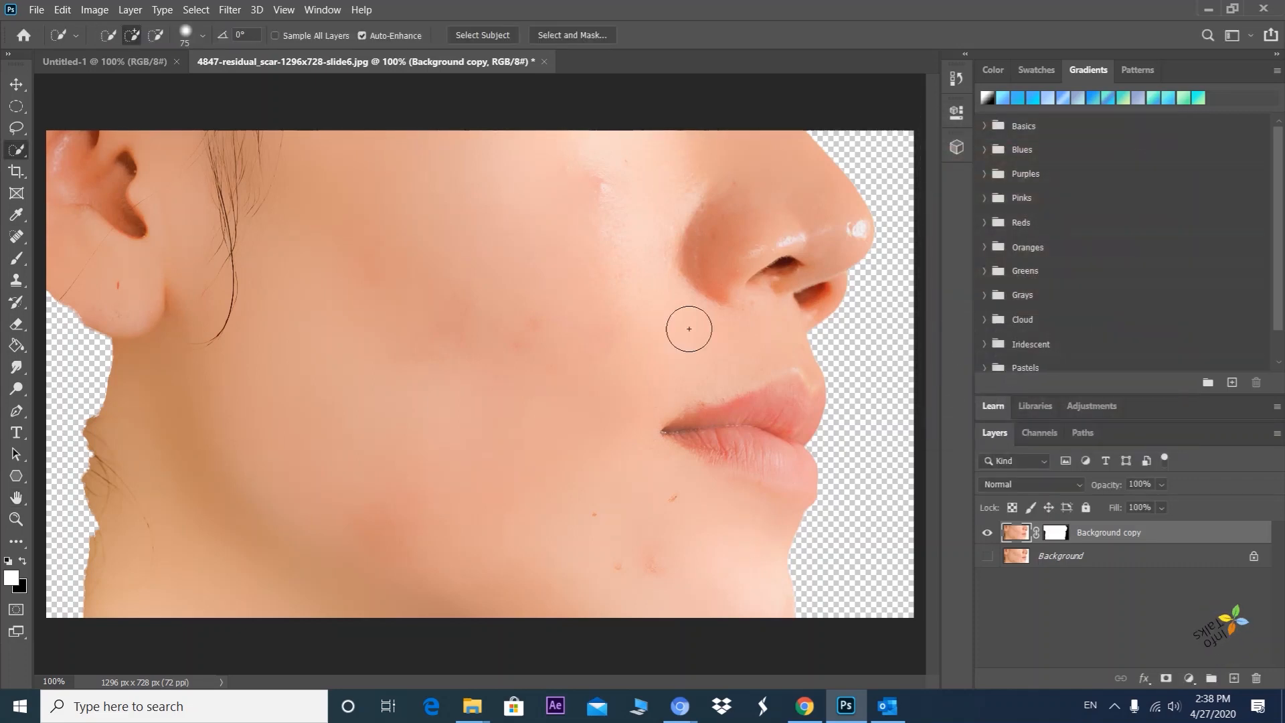
- Show the original Background layer and toggle the Background copy layer's visibility to compare the skin before and after
left_click(987, 534)
left_click(987, 534)
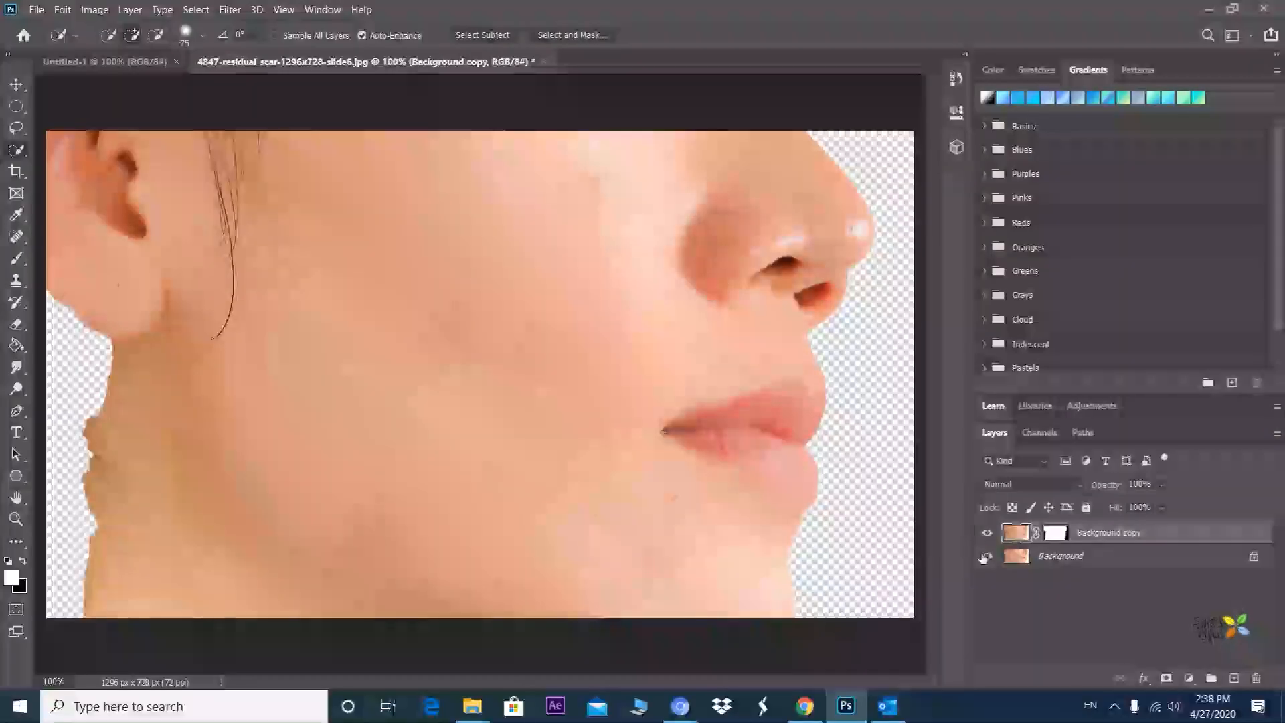
left_click(987, 557)
left_click(987, 534)
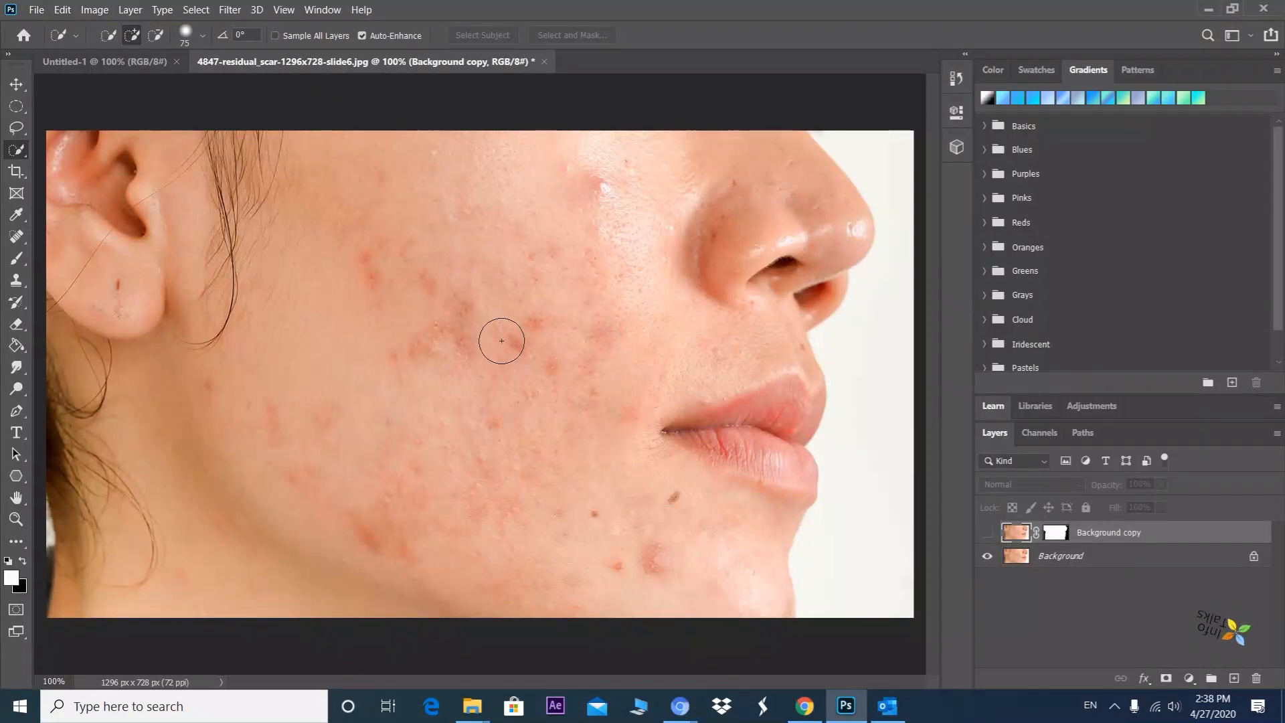
left_click(989, 533)
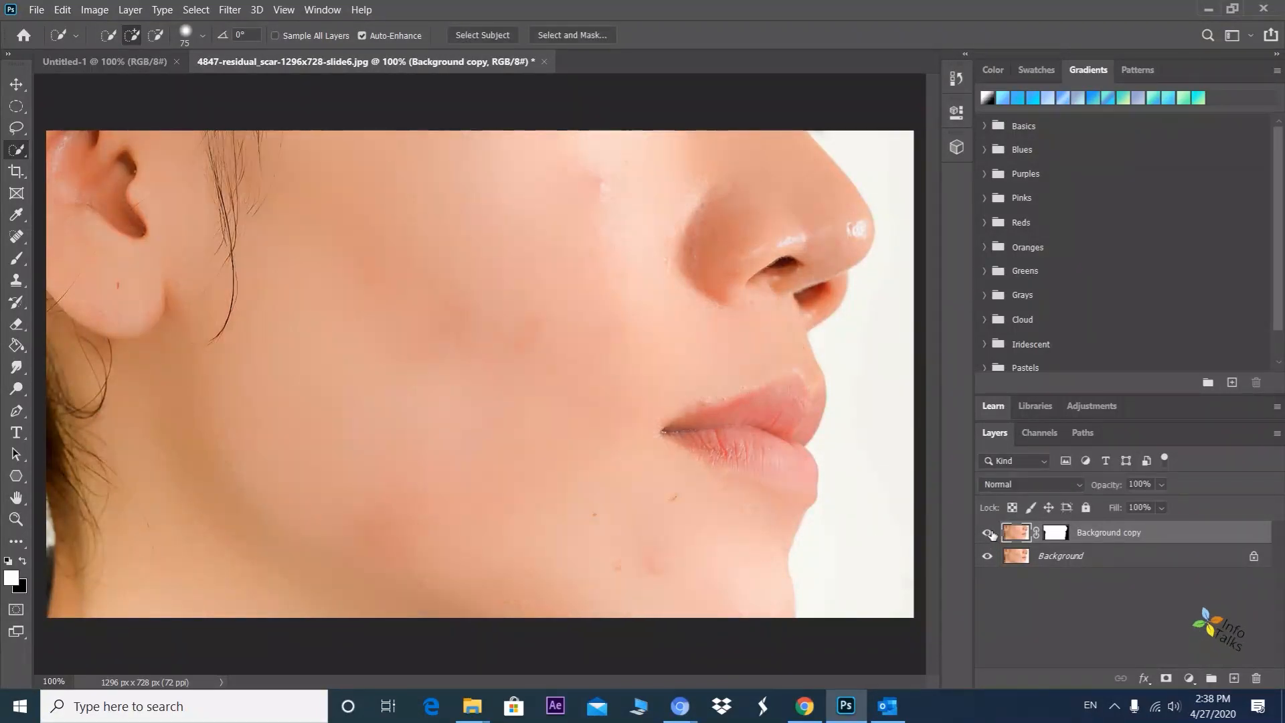
left_click(989, 534)
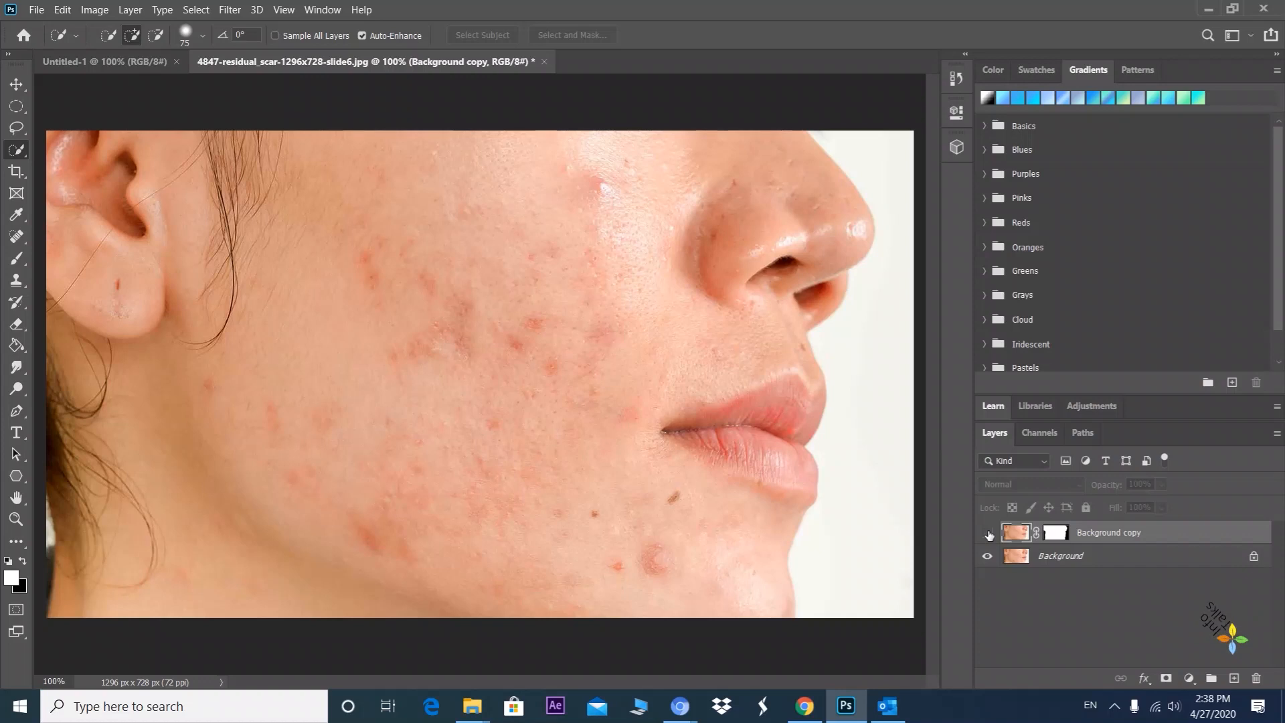
left_click(989, 534)
left_click(989, 534)
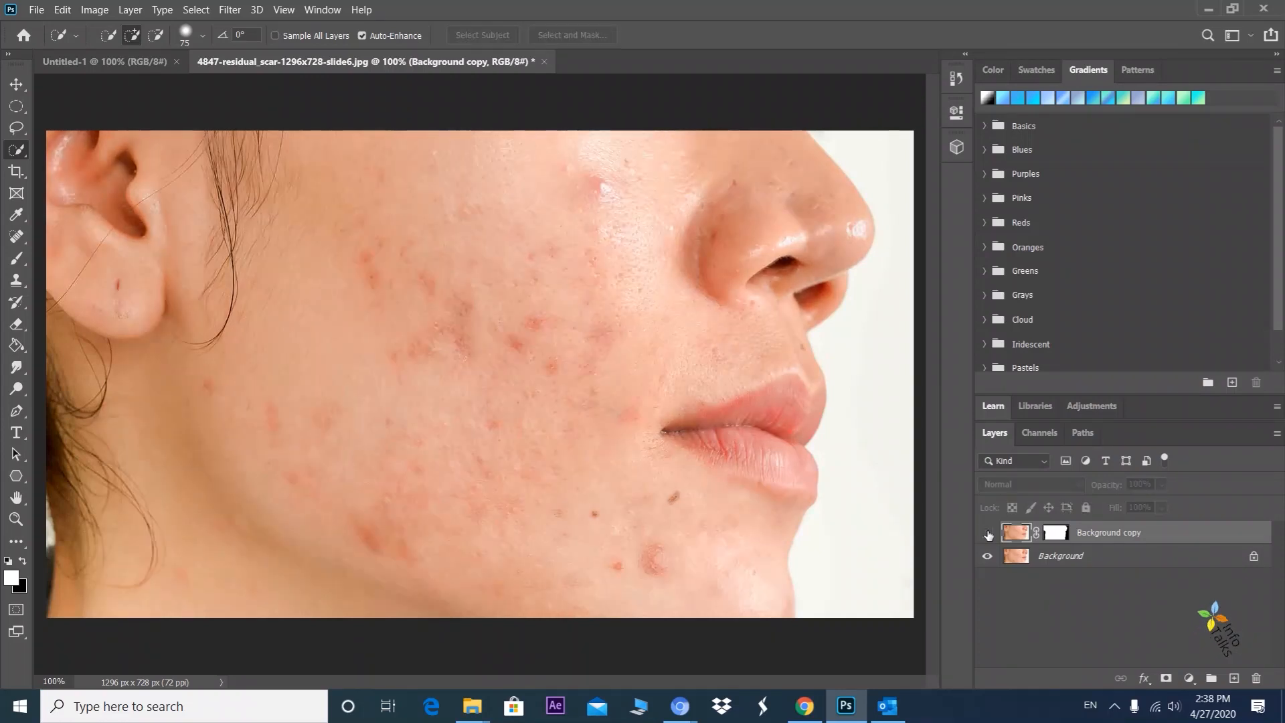
left_click(989, 533)
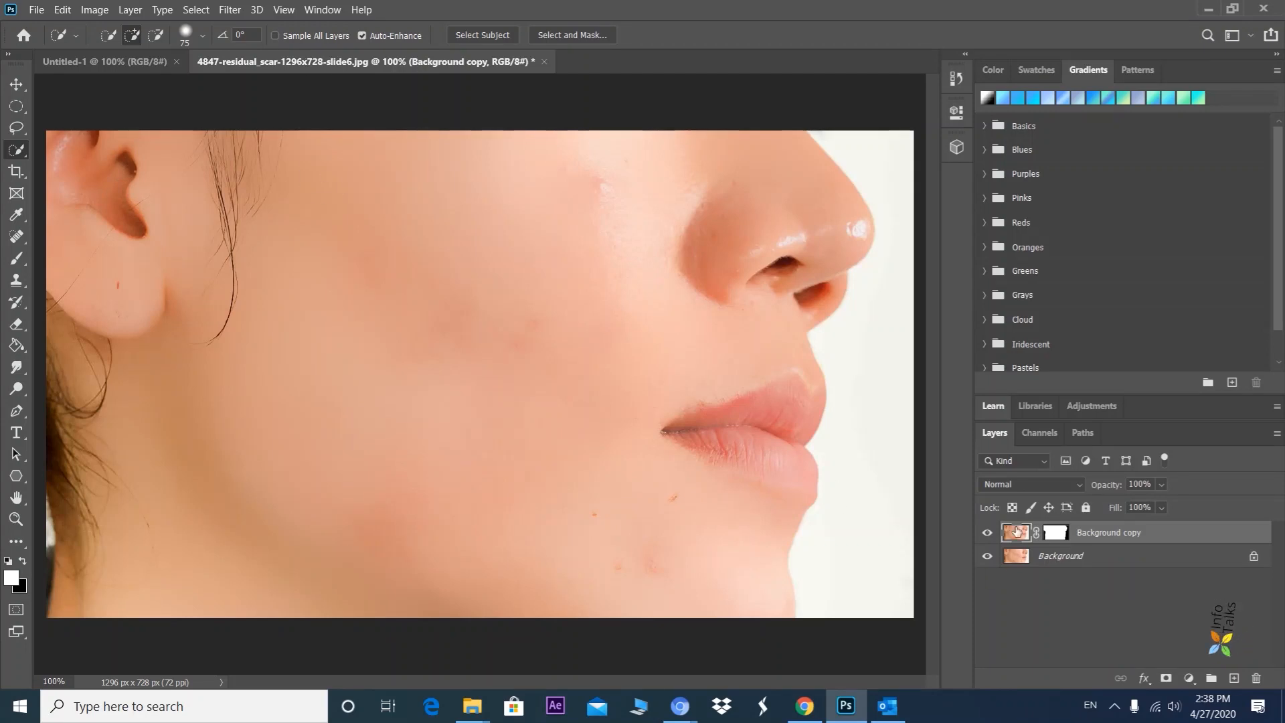
- Heal the remaining blemishes on the cheek, beside the nose and on the chin with a 37 px Spot Healing Brush, and compare with the original
left_click(15, 237)
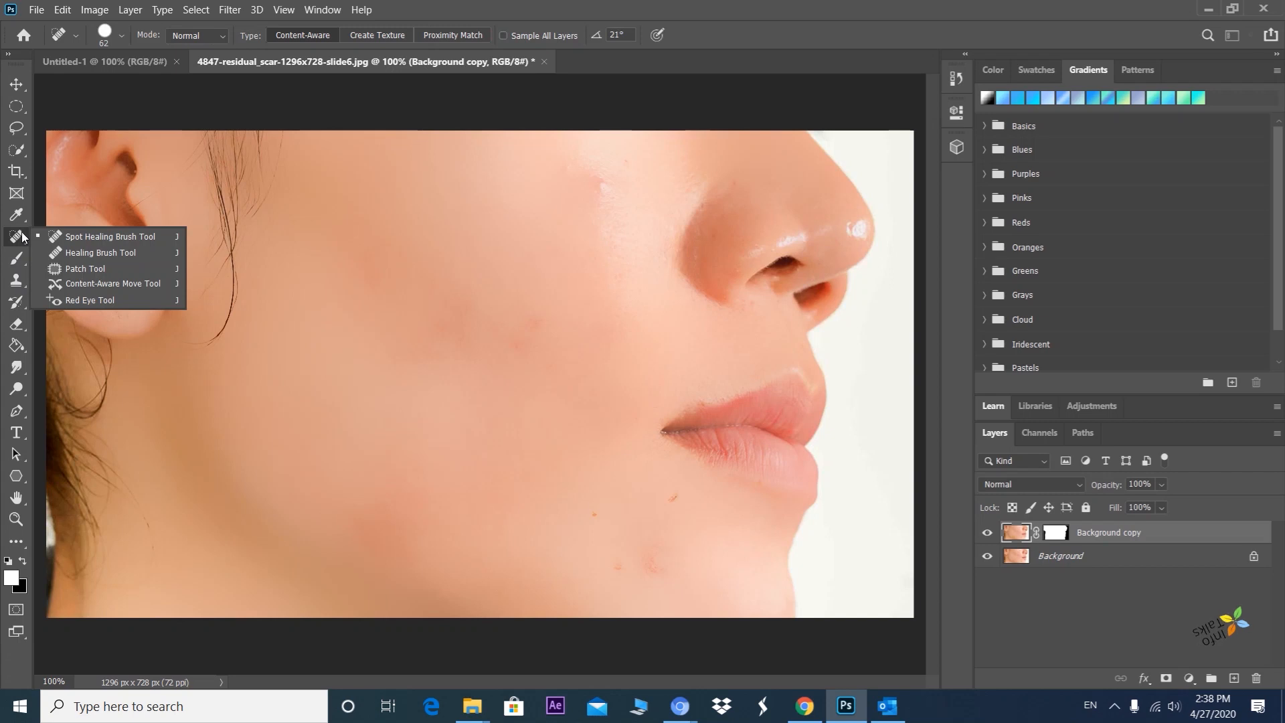
left_click(103, 238)
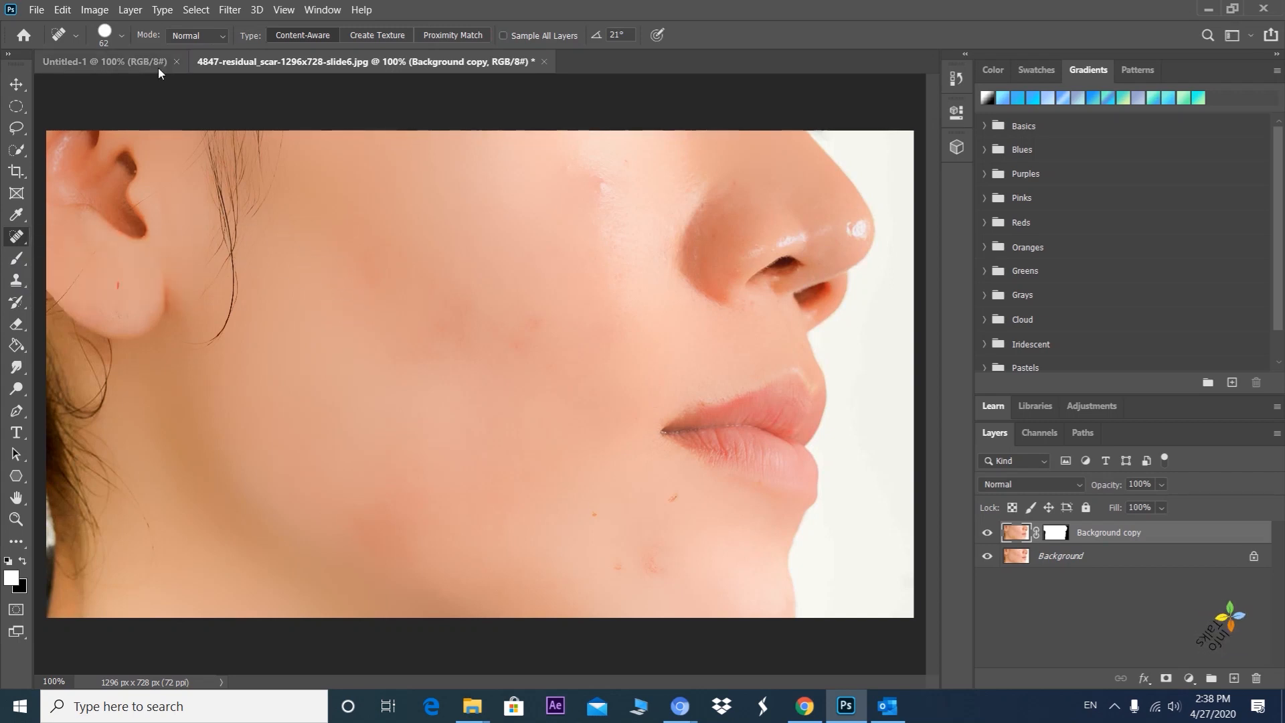
left_click(115, 28)
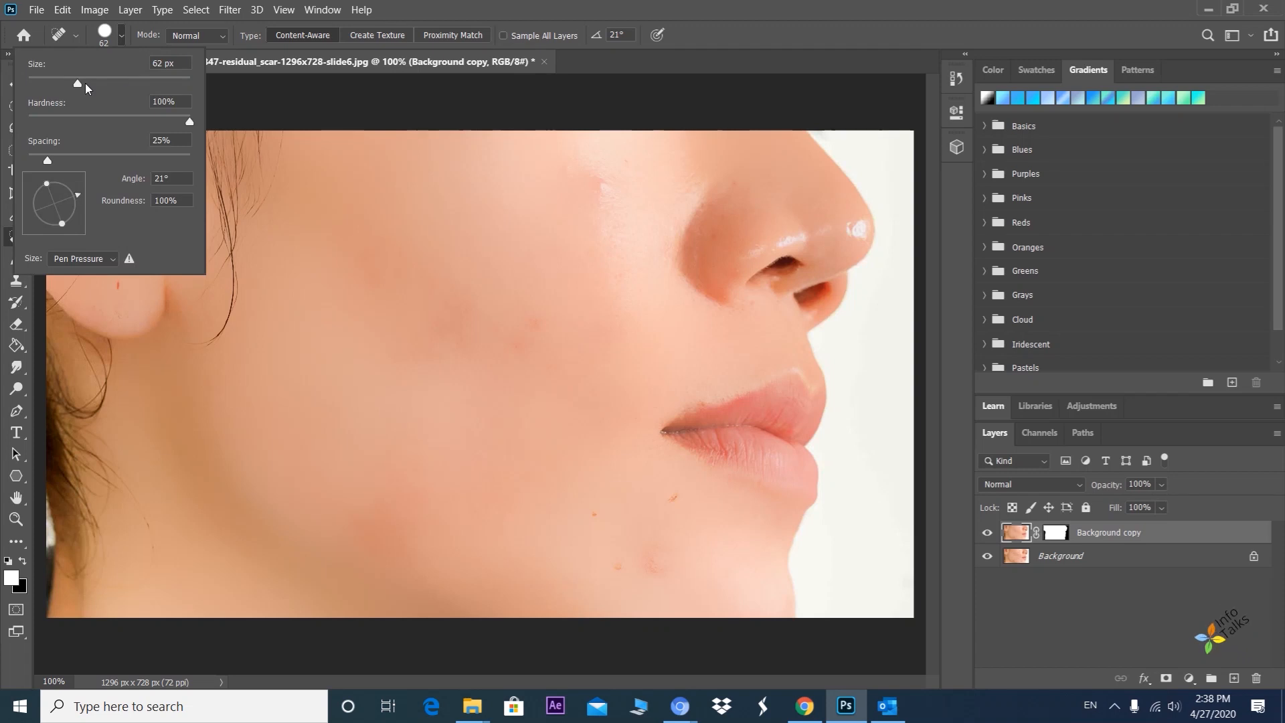
left_click_drag(78, 84, 69, 84)
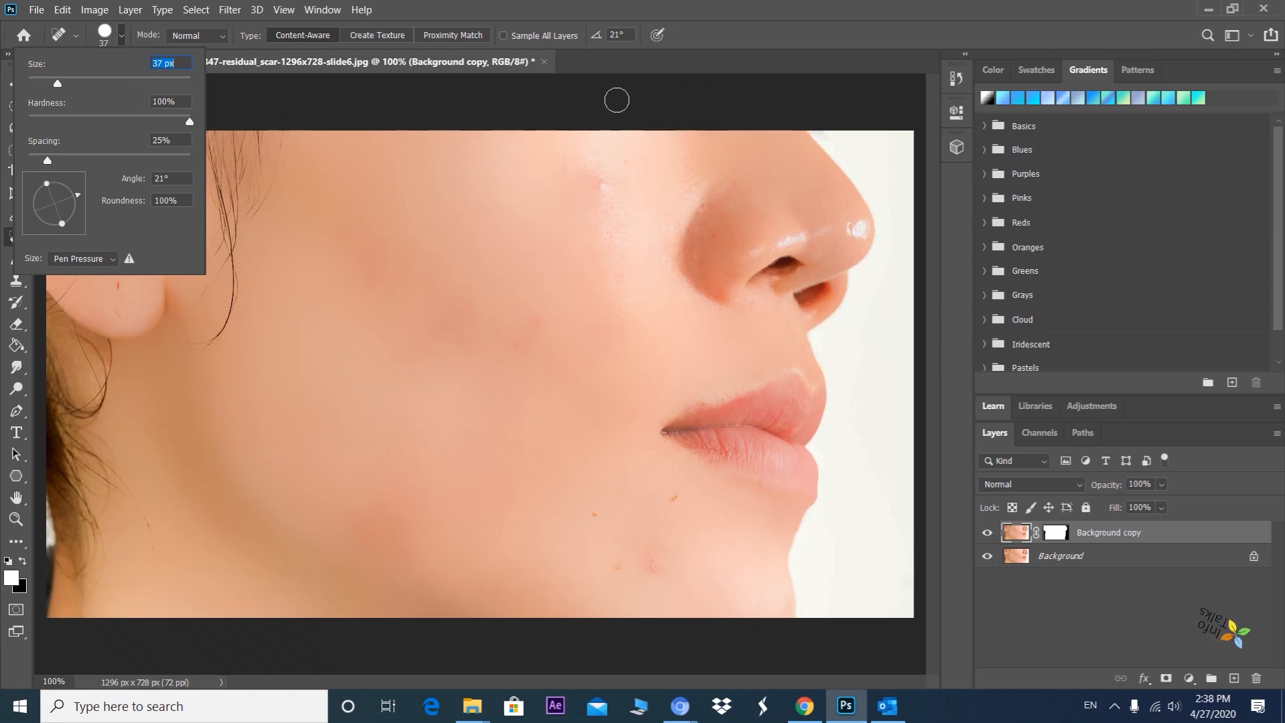
left_click_drag(528, 312, 542, 387)
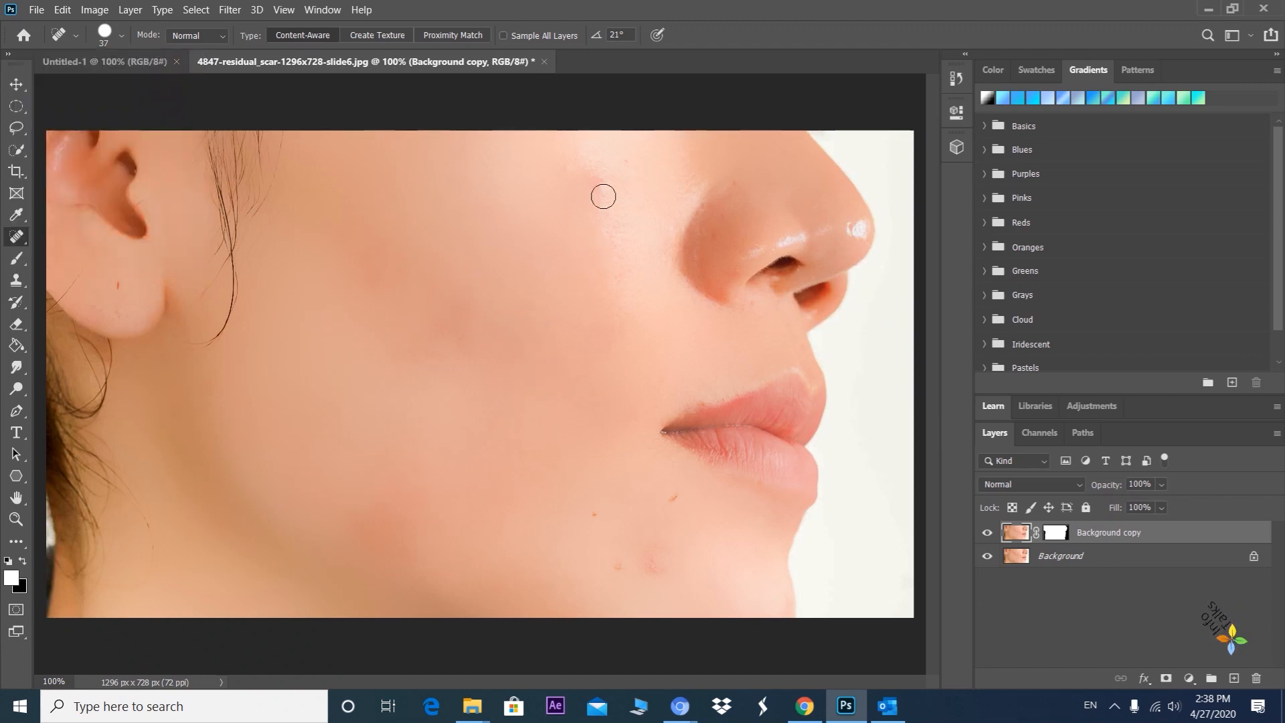
left_click_drag(594, 181, 607, 206)
left_click_drag(677, 496, 659, 513)
left_click(596, 507)
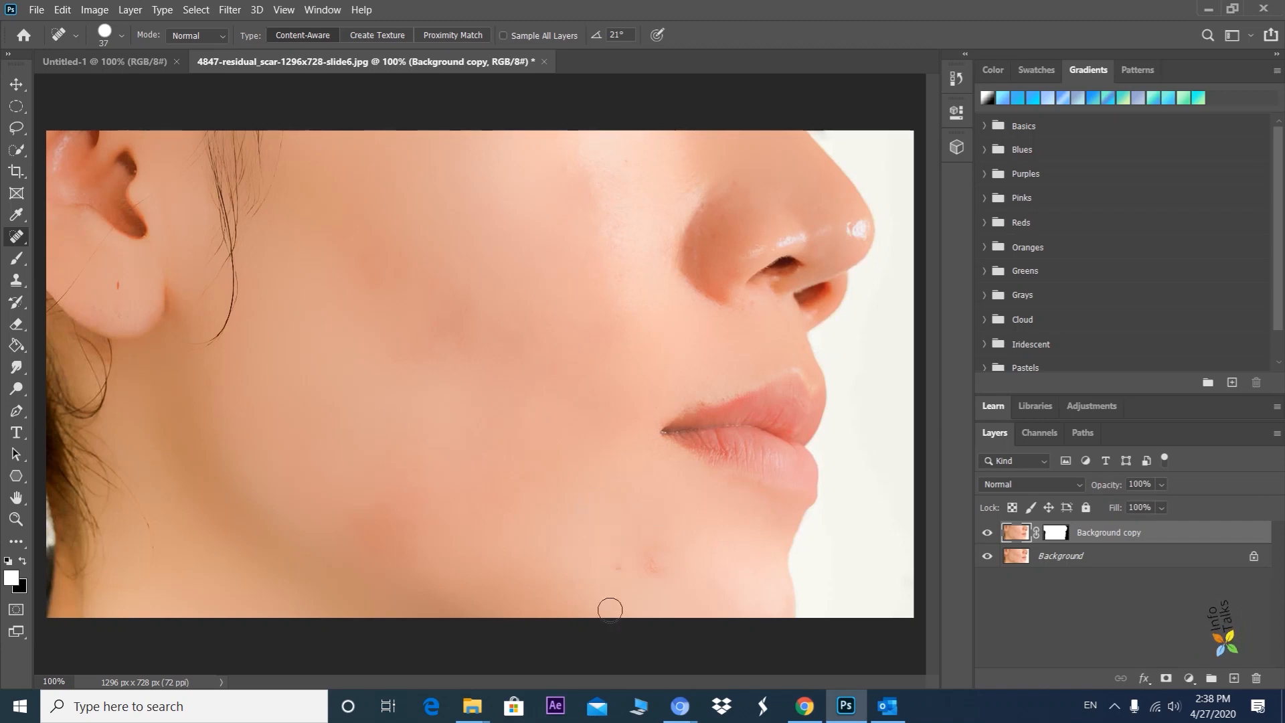
left_click_drag(608, 570, 688, 570)
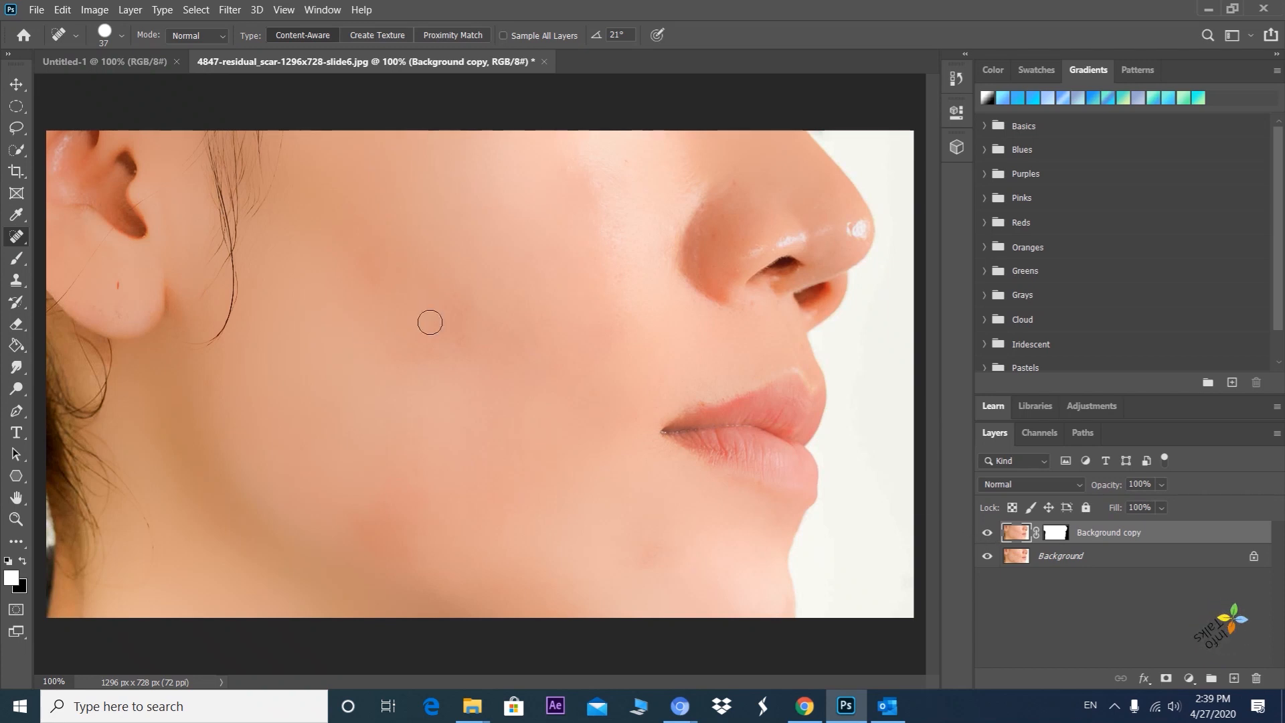
left_click(988, 534)
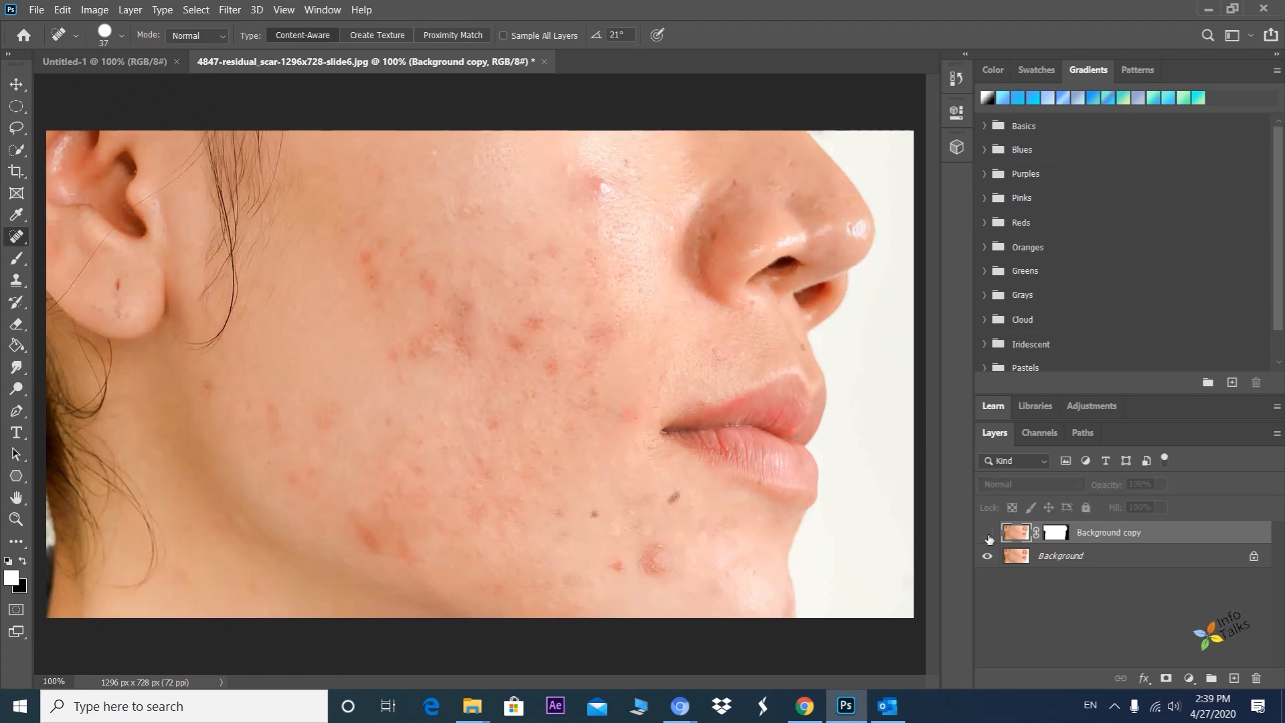
left_click(987, 534)
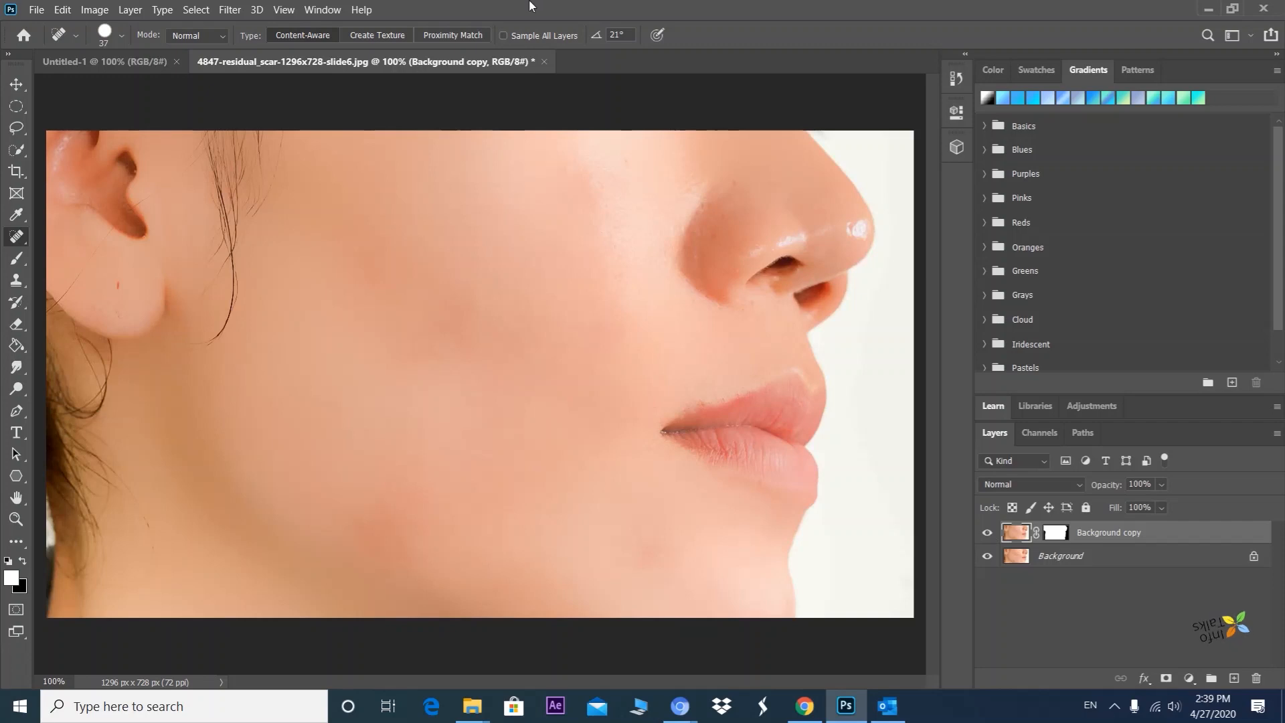
- Add 2.01% monochromatic Gaussian noise to the Background copy layer and toggle its visibility to compare with the original
left_click(234, 14)
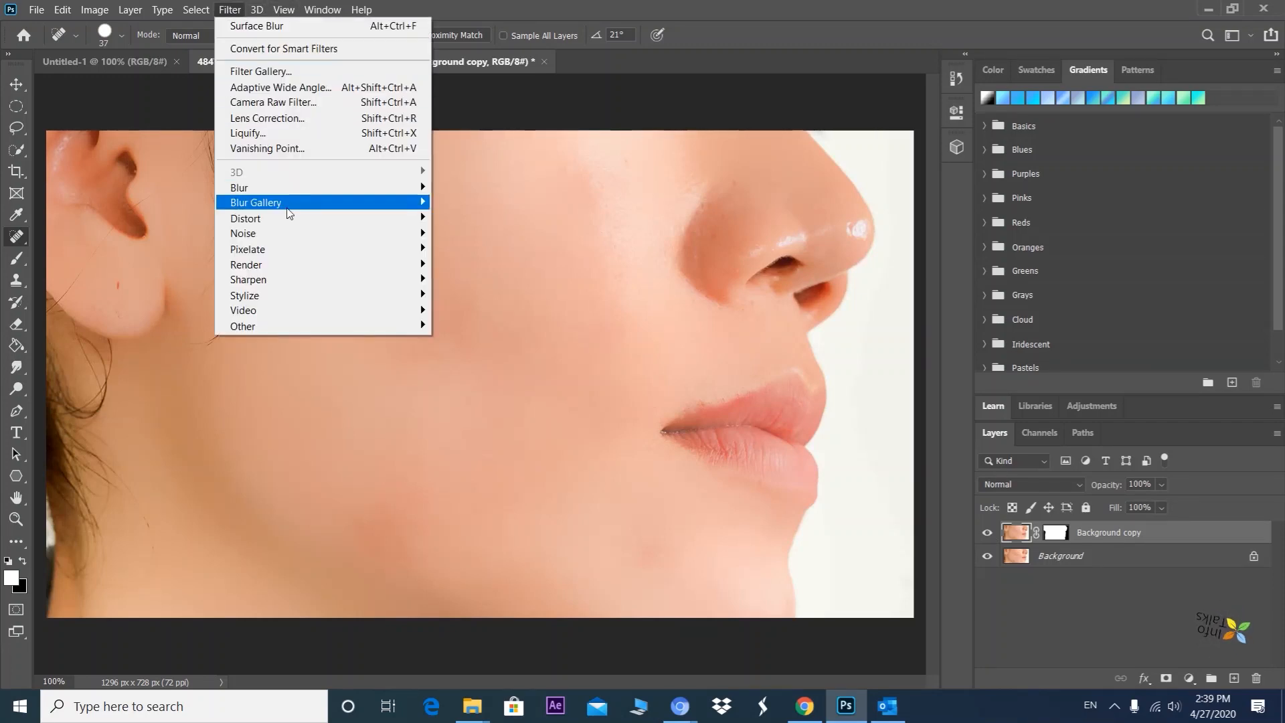
mouse_move(290, 239)
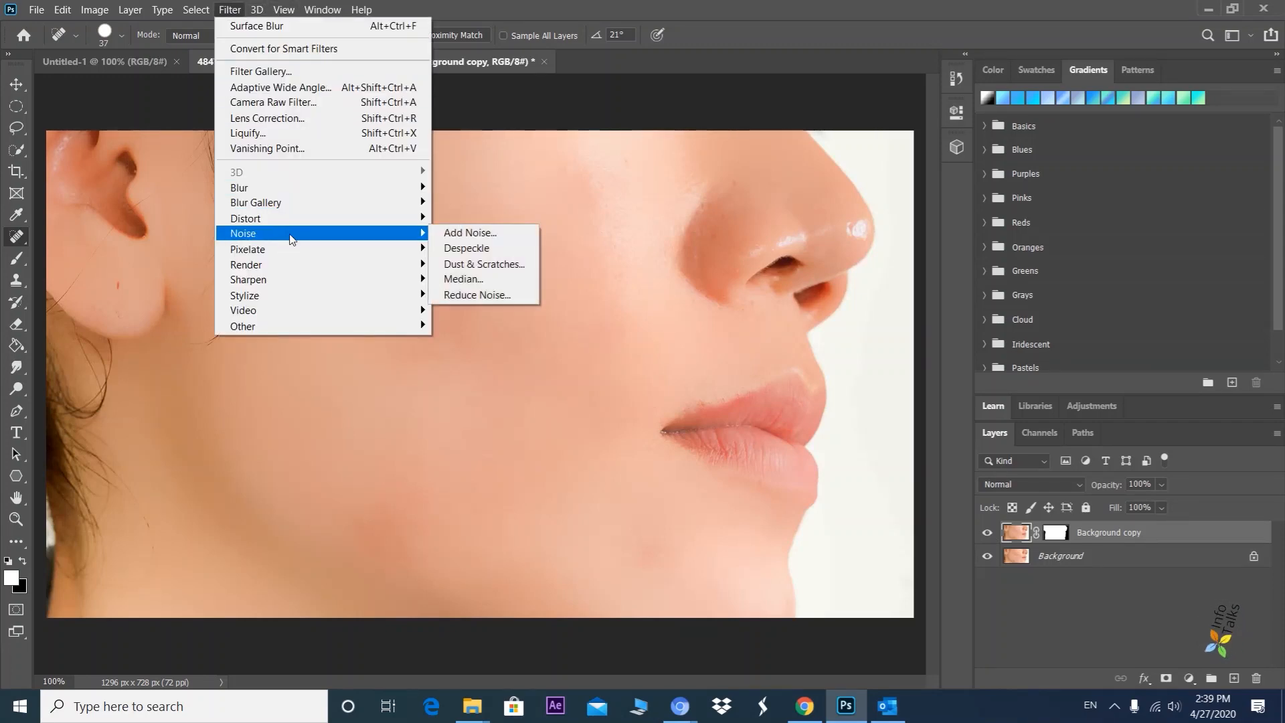
left_click(476, 233)
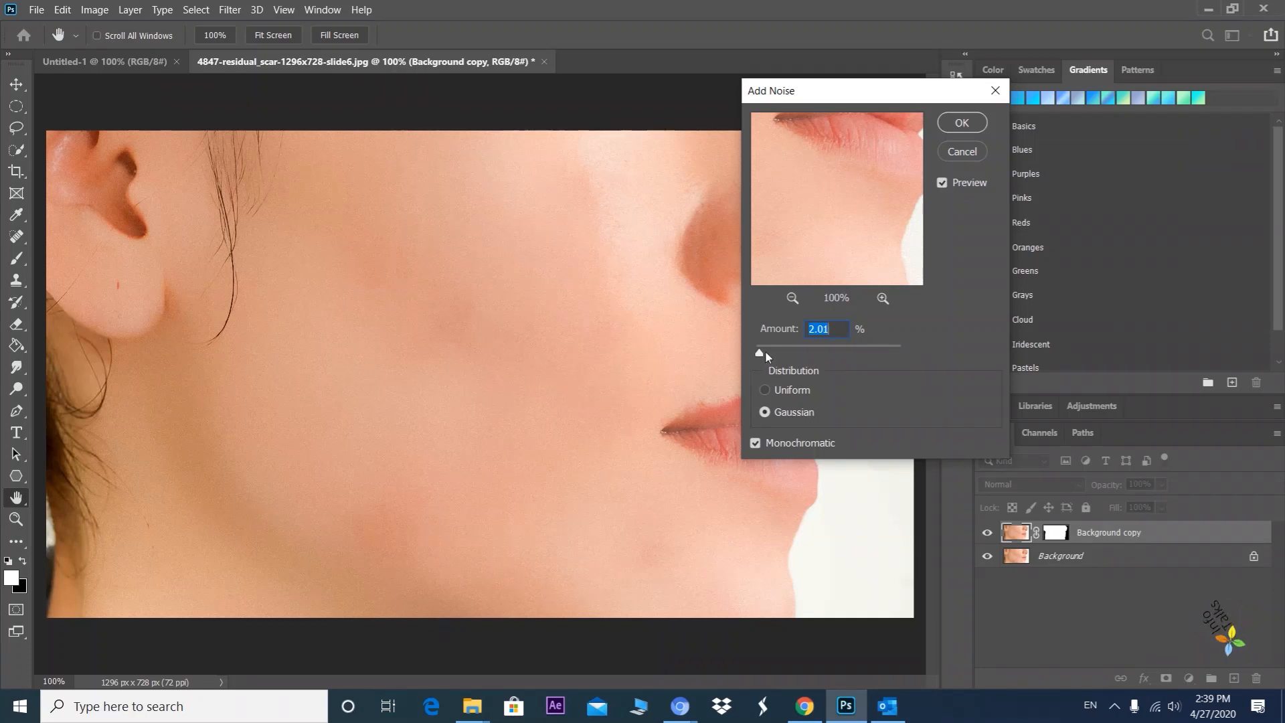
left_click_drag(760, 353, 763, 353)
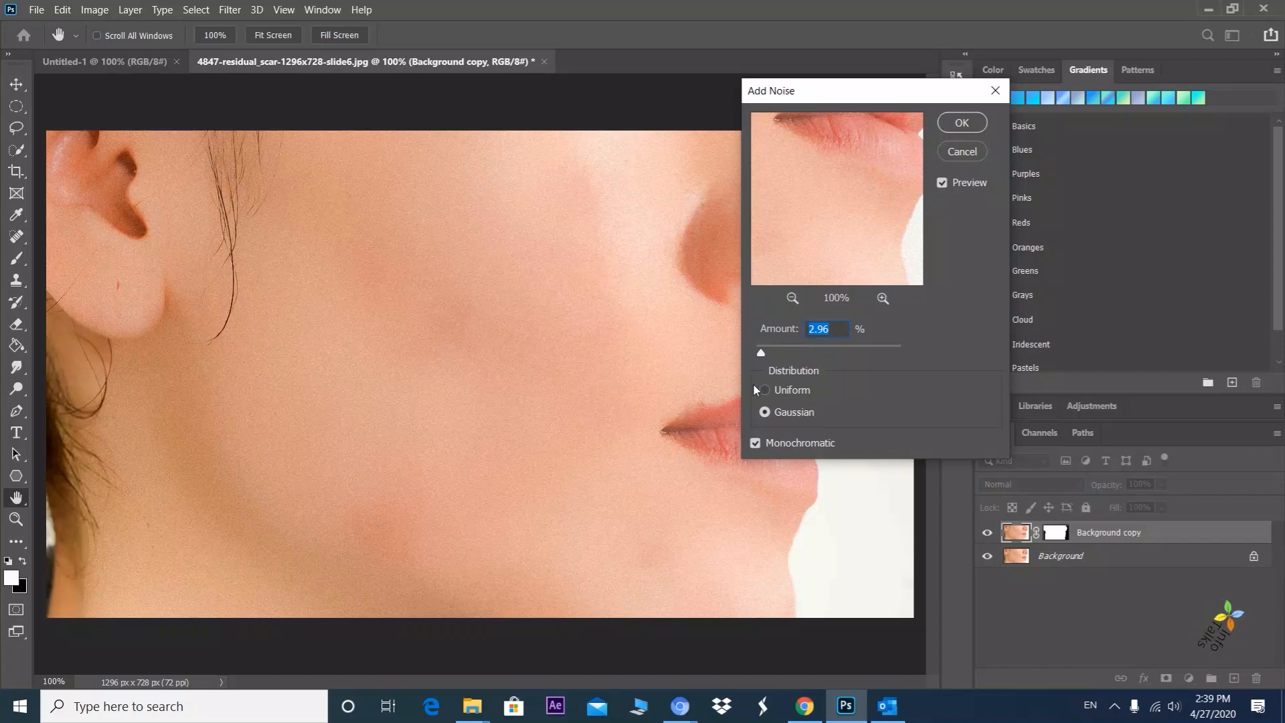
left_click_drag(762, 354, 759, 354)
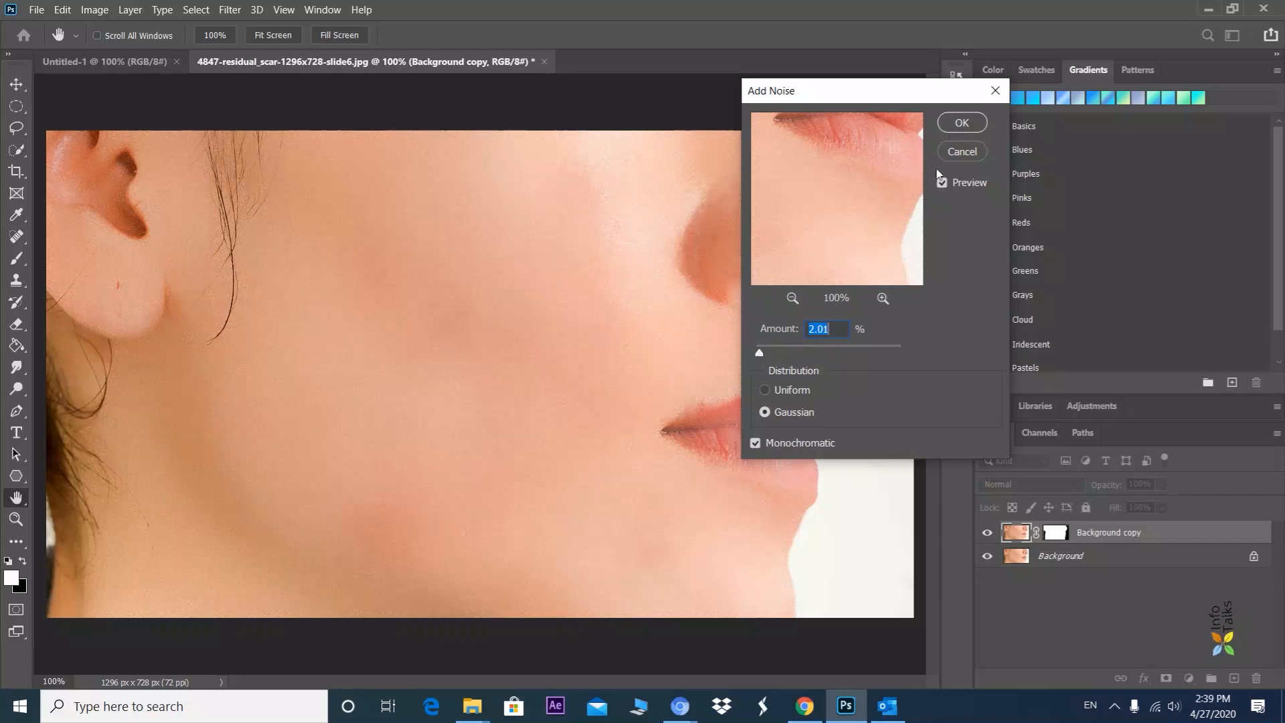
left_click(962, 122)
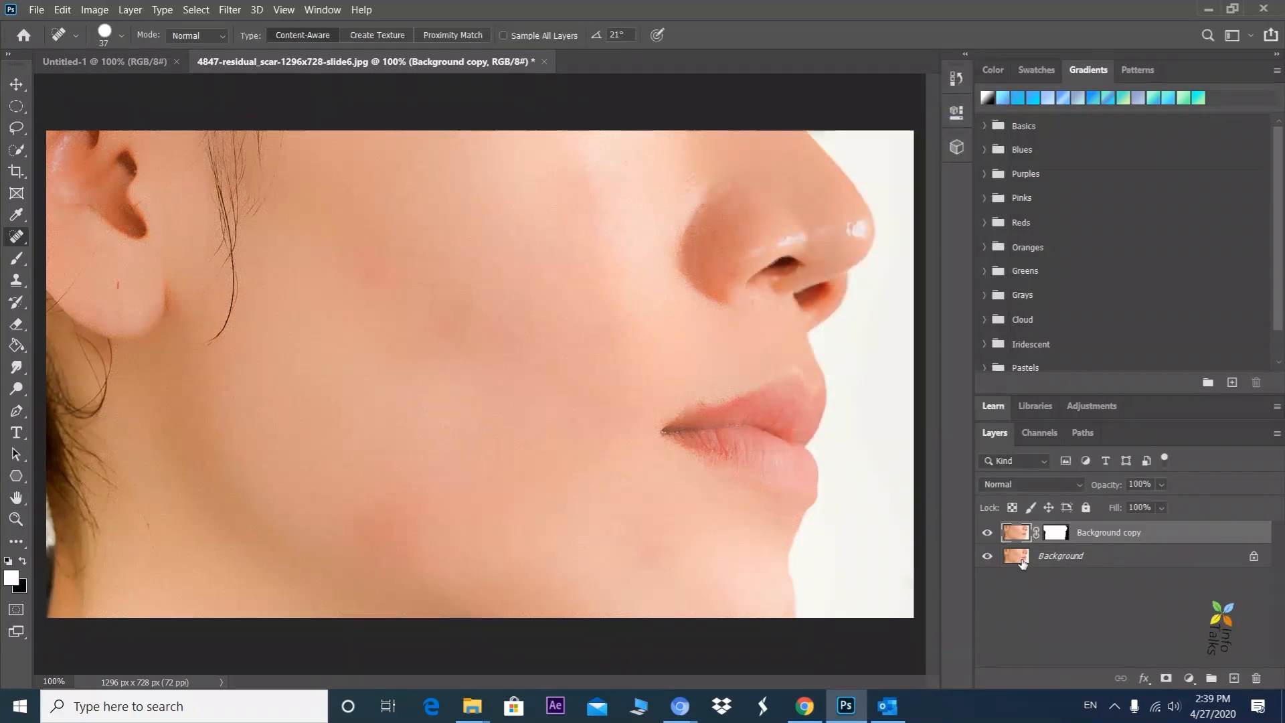
left_click(986, 535)
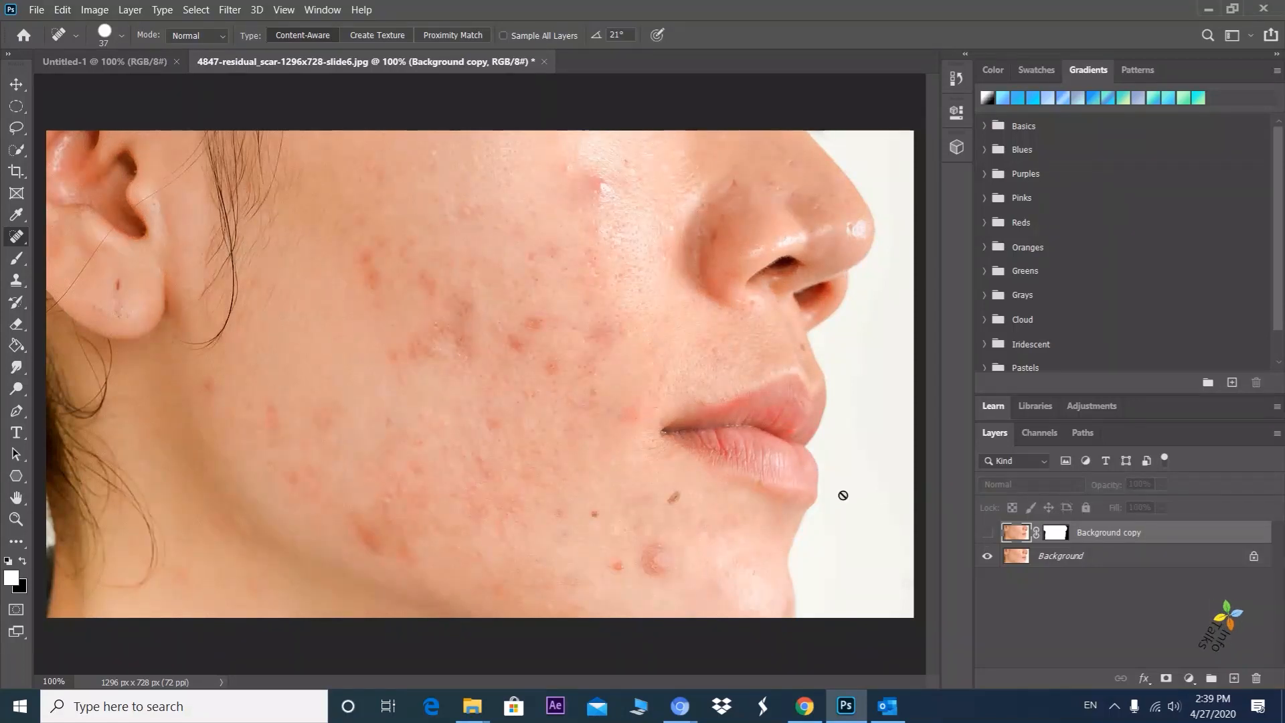
left_click(988, 533)
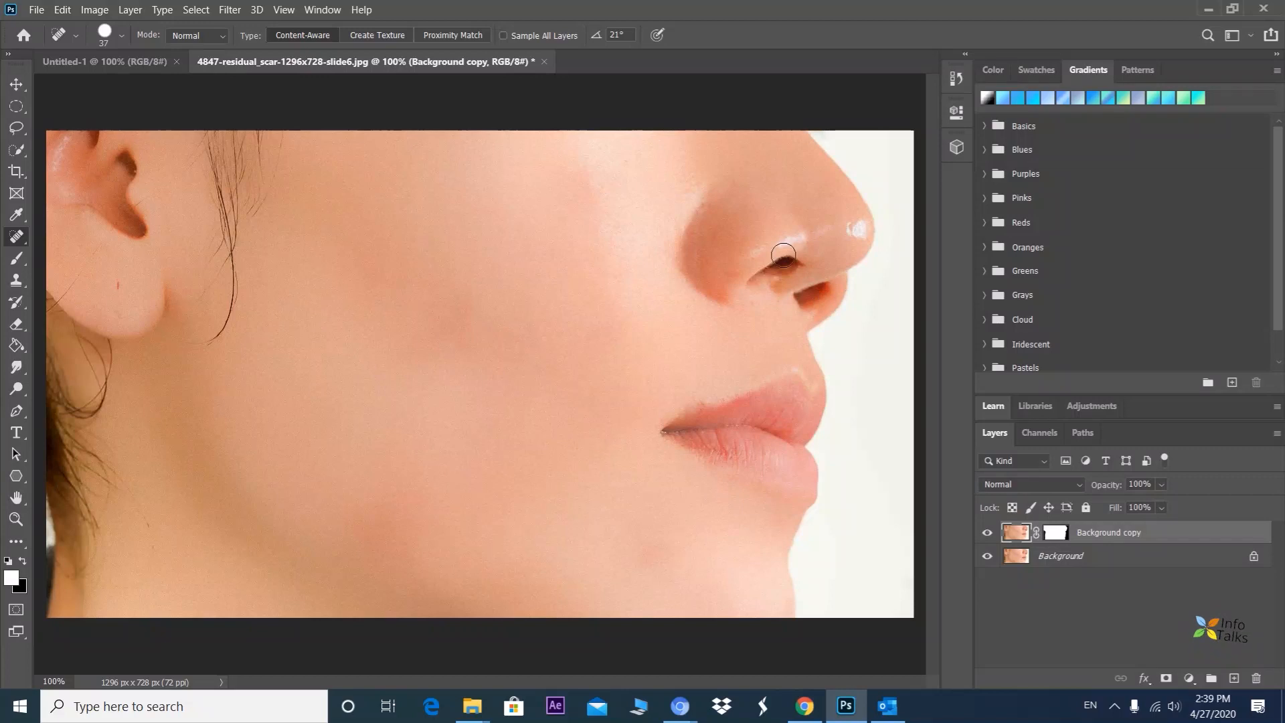